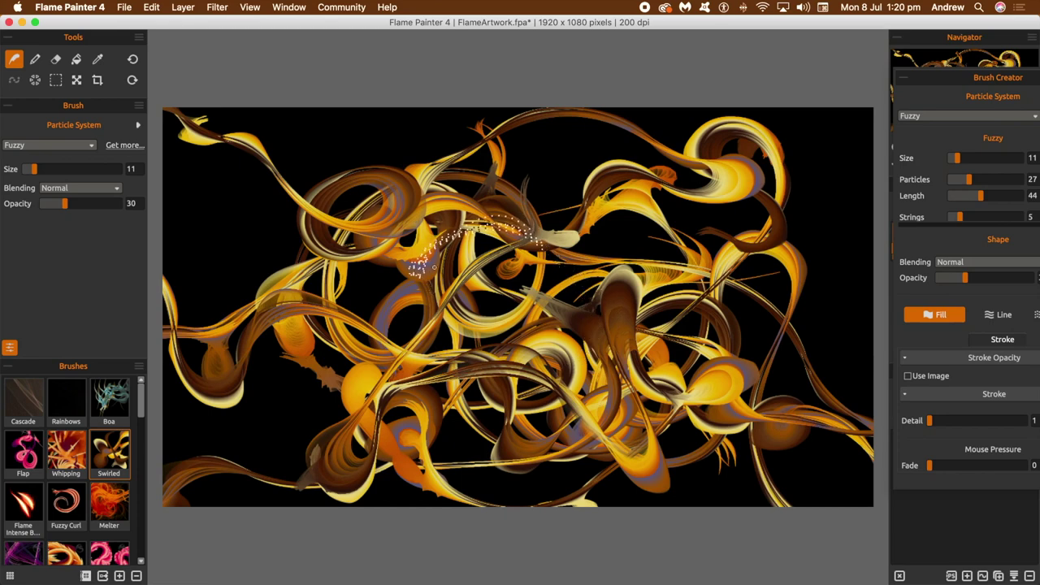
Paint one more swirling gold-and-brown flame stroke across the artwork with the Fuzzy brush
{"action": "mouse_move", "coordinate": [555, 200]}
{"action": "left_mouse_down"}
{"action": "mouse_move", "coordinate": [597, 331]}
{"action": "mouse_move", "coordinate": [631, 156]}
{"action": "mouse_move", "coordinate": [686, 213]}
{"action": "mouse_move", "coordinate": [675, 291]}
{"action": "mouse_move", "coordinate": [738, 335]}
{"action": "mouse_move", "coordinate": [719, 242]}
{"action": "mouse_move", "coordinate": [694, 284]}
{"action": "mouse_move", "coordinate": [680, 348]}
{"action": "mouse_move", "coordinate": [543, 441]}
{"action": "mouse_move", "coordinate": [530, 274]}
{"action": "mouse_move", "coordinate": [605, 325]}
{"action": "mouse_move", "coordinate": [617, 466]}
{"action": "mouse_move", "coordinate": [641, 339]}
{"action": "mouse_move", "coordinate": [742, 352]}
{"action": "mouse_move", "coordinate": [784, 474]}
{"action": "mouse_move", "coordinate": [846, 446]}
{"action": "mouse_move", "coordinate": [836, 368]}
{"action": "mouse_move", "coordinate": [761, 376]}
{"action": "mouse_move", "coordinate": [605, 455]}
{"action": "mouse_move", "coordinate": [435, 455]}
{"action": "mouse_move", "coordinate": [319, 430]}
{"action": "mouse_move", "coordinate": [308, 355]}
{"action": "mouse_move", "coordinate": [422, 325]}
{"action": "mouse_move", "coordinate": [347, 477]}
{"action": "mouse_move", "coordinate": [289, 462]}
{"action": "mouse_move", "coordinate": [263, 379]}
{"action": "mouse_move", "coordinate": [278, 246]}
{"action": "mouse_move", "coordinate": [271, 156]}
{"action": "left_mouse_up"}
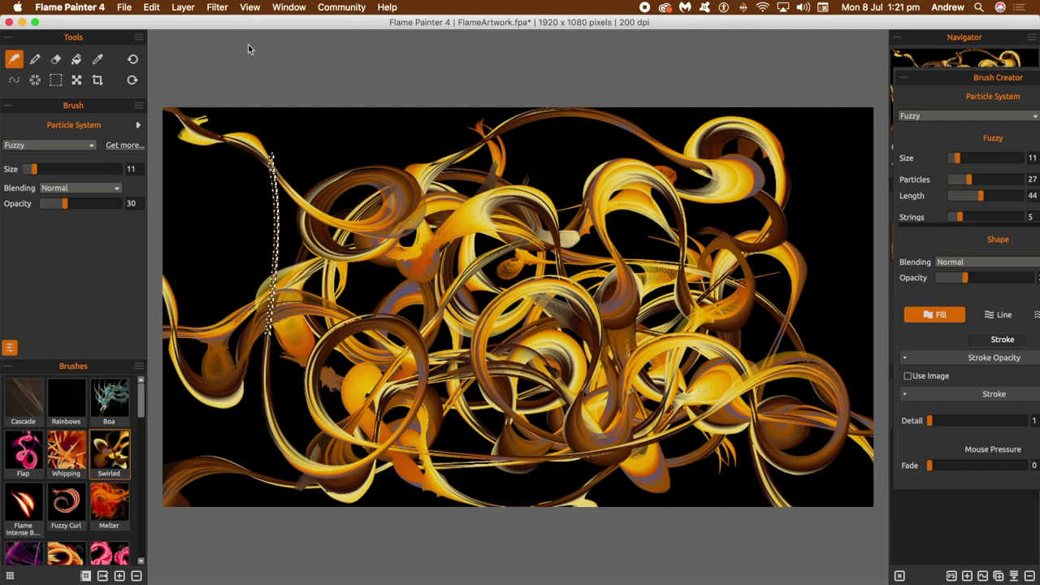
Turn off Show Cursor and set Show Particles to None in the View menu
{"action": "left_click", "coordinate": [250, 7]}
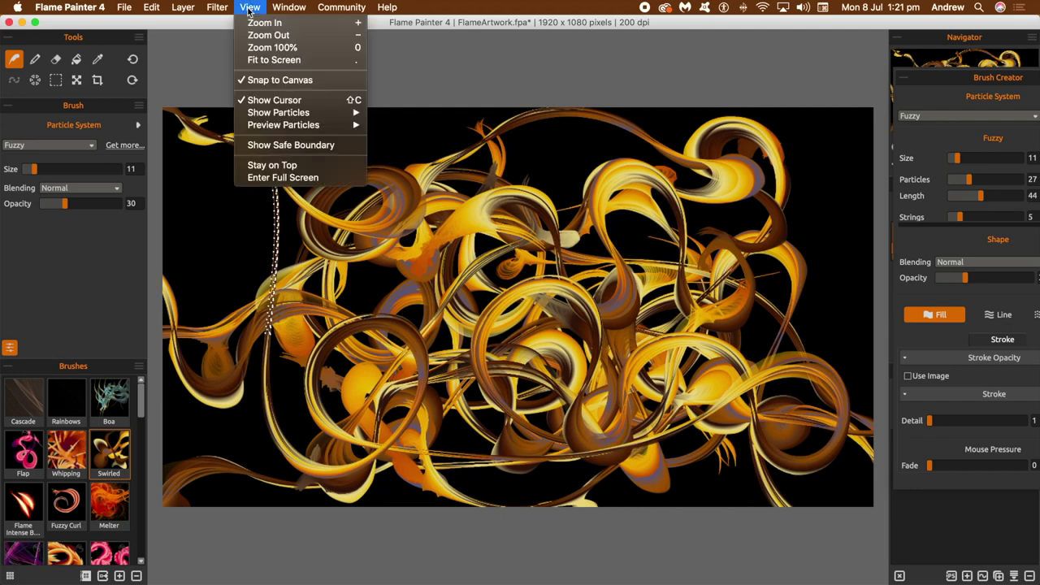
{"action": "left_click", "coordinate": [308, 102]}
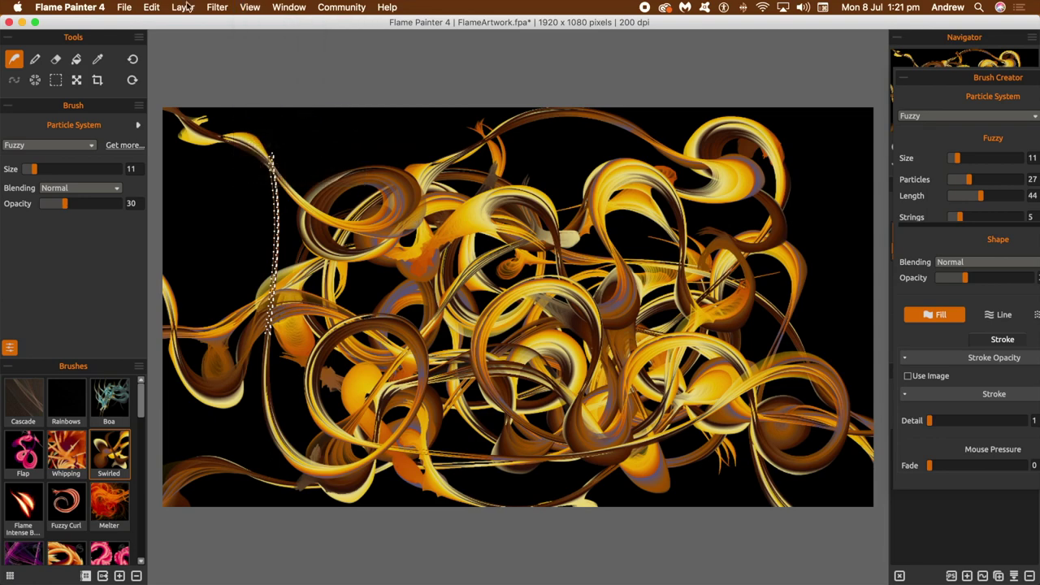
{"action": "left_click", "coordinate": [247, 8]}
{"action": "mouse_move", "coordinate": [278, 112]}
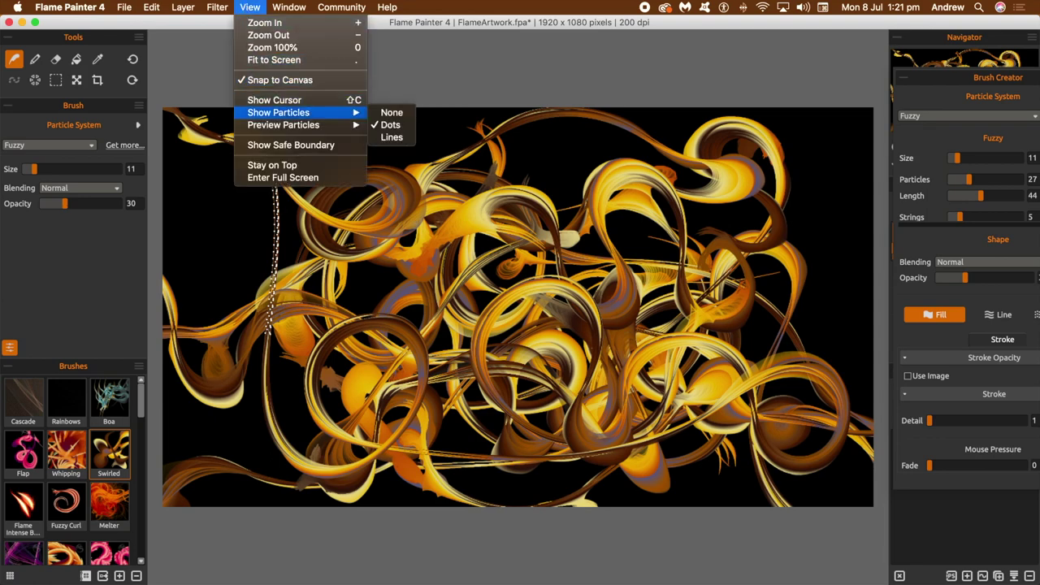
{"action": "left_click", "coordinate": [392, 112]}
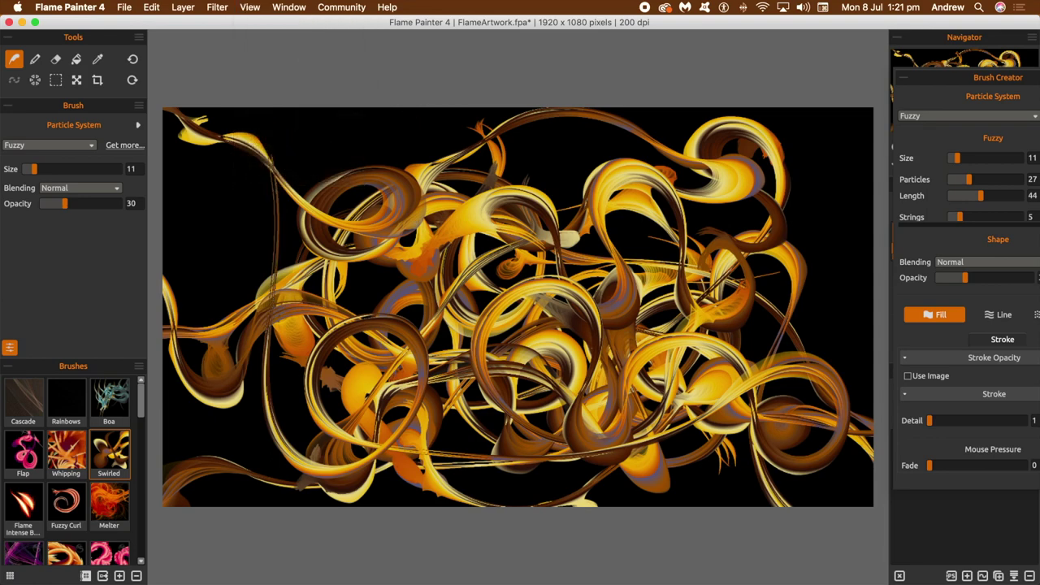
Start a new artwork, discarding the unsaved changes to the old one
{"action": "left_click", "coordinate": [123, 8]}
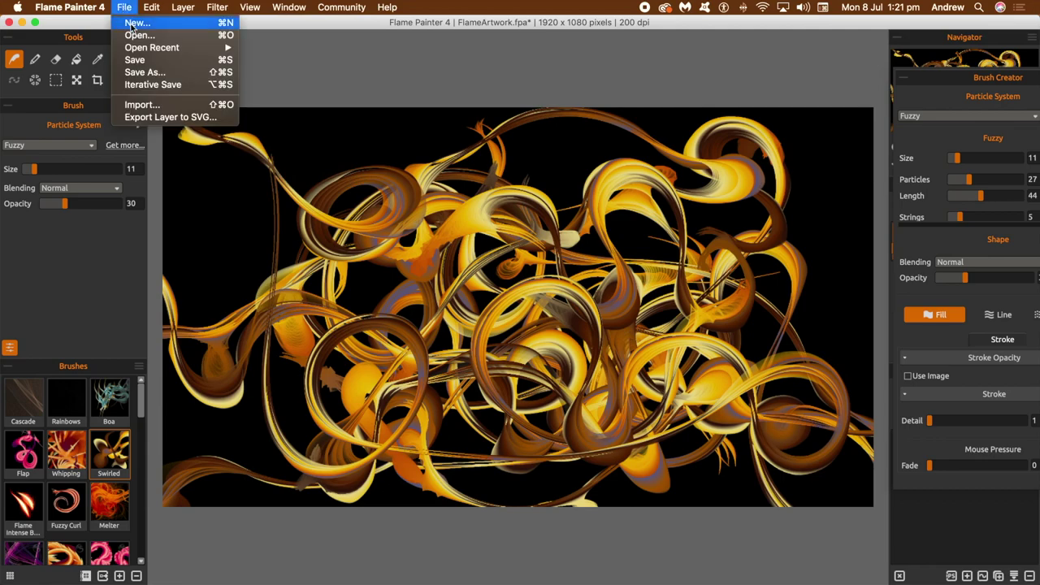
{"action": "left_click", "coordinate": [134, 23]}
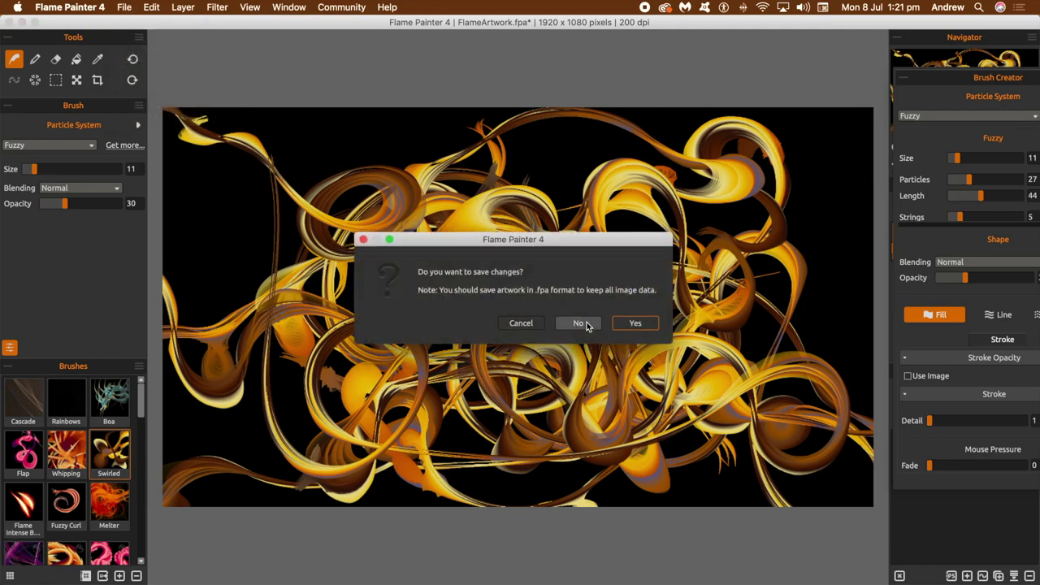
{"action": "left_click", "coordinate": [586, 321]}
Create the 1920x1080 canvas, paint three linked gold flame strokes, then load the pink Flap brush
{"action": "left_click", "coordinate": [771, 420]}
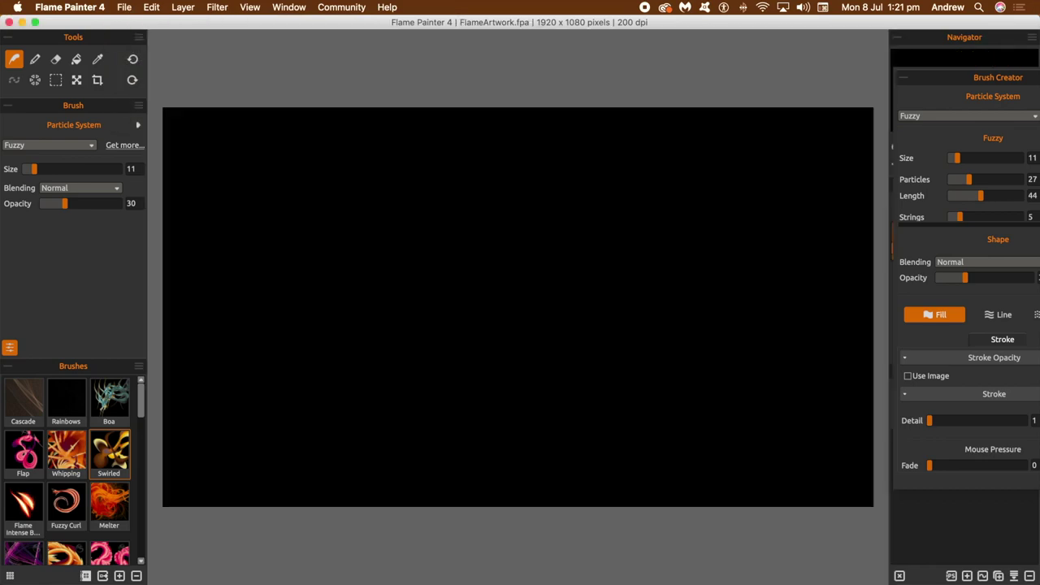
{"action": "mouse_move", "coordinate": [419, 262]}
{"action": "left_mouse_down"}
{"action": "mouse_move", "coordinate": [506, 301]}
{"action": "mouse_move", "coordinate": [560, 348]}
{"action": "mouse_move", "coordinate": [589, 357]}
{"action": "mouse_move", "coordinate": [509, 341]}
{"action": "left_mouse_up"}
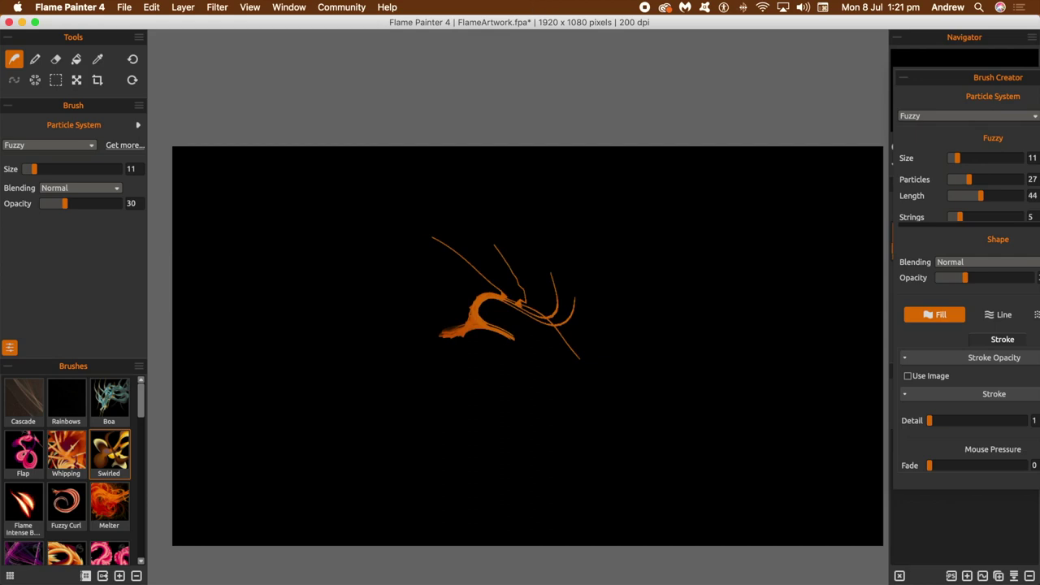
{"action": "left_click_drag", "start_coordinate": [612, 350], "coordinate": [773, 394]}
{"action": "mouse_move", "coordinate": [695, 325]}
{"action": "left_mouse_down"}
{"action": "mouse_move", "coordinate": [662, 445]}
{"action": "mouse_move", "coordinate": [625, 504]}
{"action": "mouse_move", "coordinate": [592, 510]}
{"action": "mouse_move", "coordinate": [514, 454]}
{"action": "mouse_move", "coordinate": [498, 341]}
{"action": "mouse_move", "coordinate": [449, 299]}
{"action": "mouse_move", "coordinate": [422, 313]}
{"action": "mouse_move", "coordinate": [414, 357]}
{"action": "mouse_move", "coordinate": [463, 406]}
{"action": "mouse_move", "coordinate": [486, 450]}
{"action": "mouse_move", "coordinate": [477, 468]}
{"action": "mouse_move", "coordinate": [440, 464]}
{"action": "mouse_move", "coordinate": [449, 399]}
{"action": "mouse_move", "coordinate": [533, 329]}
{"action": "mouse_move", "coordinate": [589, 322]}
{"action": "mouse_move", "coordinate": [682, 379]}
{"action": "mouse_move", "coordinate": [671, 278]}
{"action": "mouse_move", "coordinate": [639, 273]}
{"action": "mouse_move", "coordinate": [608, 300]}
{"action": "mouse_move", "coordinate": [608, 189]}
{"action": "mouse_move", "coordinate": [453, 197]}
{"action": "mouse_move", "coordinate": [419, 278]}
{"action": "mouse_move", "coordinate": [320, 357]}
{"action": "mouse_move", "coordinate": [219, 377]}
{"action": "mouse_move", "coordinate": [197, 356]}
{"action": "mouse_move", "coordinate": [246, 299]}
{"action": "mouse_move", "coordinate": [260, 324]}
{"action": "mouse_move", "coordinate": [236, 350]}
{"action": "mouse_move", "coordinate": [227, 272]}
{"action": "mouse_move", "coordinate": [268, 294]}
{"action": "mouse_move", "coordinate": [278, 357]}
{"action": "mouse_move", "coordinate": [390, 397]}
{"action": "mouse_move", "coordinate": [417, 428]}
{"action": "mouse_move", "coordinate": [464, 439]}
{"action": "mouse_move", "coordinate": [537, 486]}
{"action": "mouse_move", "coordinate": [514, 510]}
{"action": "mouse_move", "coordinate": [510, 435]}
{"action": "mouse_move", "coordinate": [714, 370]}
{"action": "mouse_move", "coordinate": [722, 226]}
{"action": "mouse_move", "coordinate": [754, 205]}
{"action": "left_mouse_up"}
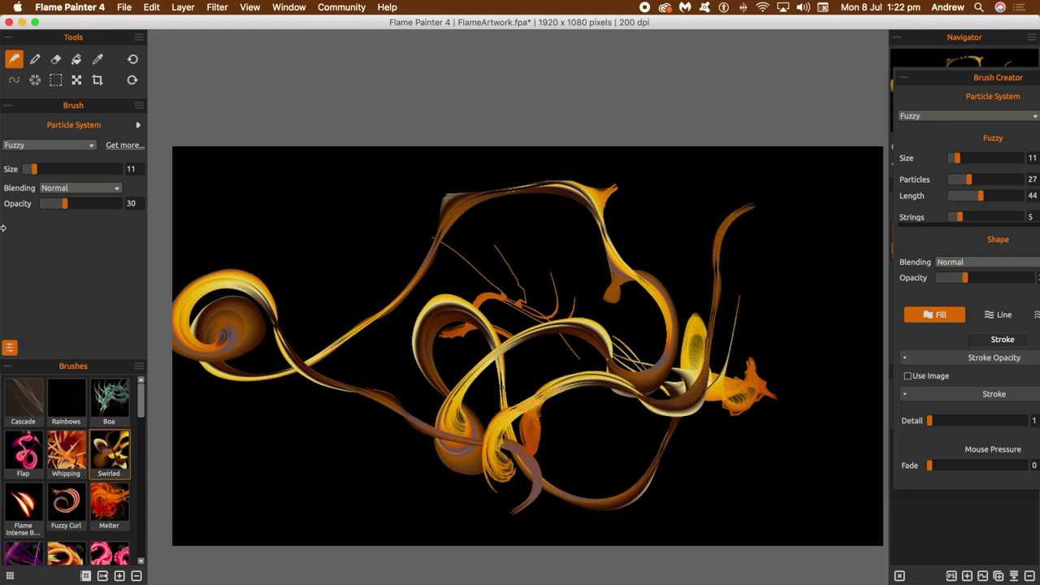
{"action": "left_click", "coordinate": [24, 452]}
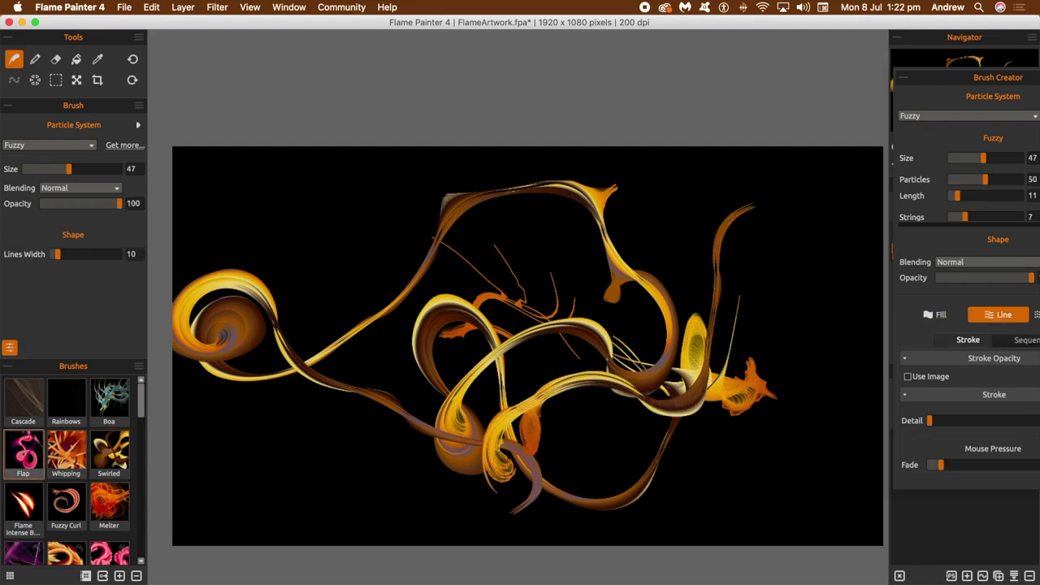
Paint three large looping pink Flap strokes across the canvas over the gold swirls
{"action": "left_click_drag", "start_coordinate": [817, 325], "coordinate": [773, 209]}
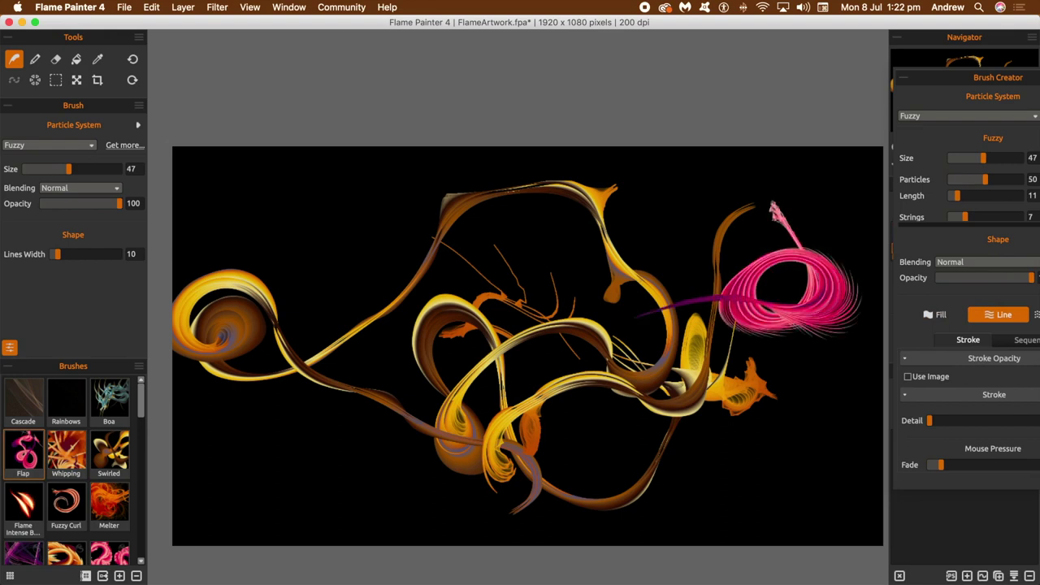
{"action": "mouse_move", "coordinate": [634, 313]}
{"action": "left_mouse_down"}
{"action": "mouse_move", "coordinate": [597, 337]}
{"action": "mouse_move", "coordinate": [561, 487]}
{"action": "mouse_move", "coordinate": [484, 496]}
{"action": "mouse_move", "coordinate": [441, 468]}
{"action": "mouse_move", "coordinate": [407, 382]}
{"action": "mouse_move", "coordinate": [457, 325]}
{"action": "mouse_move", "coordinate": [516, 317]}
{"action": "mouse_move", "coordinate": [545, 354]}
{"action": "mouse_move", "coordinate": [506, 386]}
{"action": "mouse_move", "coordinate": [475, 313]}
{"action": "mouse_move", "coordinate": [431, 278]}
{"action": "mouse_move", "coordinate": [305, 309]}
{"action": "mouse_move", "coordinate": [236, 366]}
{"action": "mouse_move", "coordinate": [231, 456]}
{"action": "mouse_move", "coordinate": [195, 489]}
{"action": "mouse_move", "coordinate": [174, 399]}
{"action": "mouse_move", "coordinate": [205, 310]}
{"action": "mouse_move", "coordinate": [207, 235]}
{"action": "left_mouse_up"}
{"action": "mouse_move", "coordinate": [509, 284]}
{"action": "left_mouse_down"}
{"action": "mouse_move", "coordinate": [618, 309]}
{"action": "mouse_move", "coordinate": [707, 284]}
{"action": "mouse_move", "coordinate": [715, 276]}
{"action": "mouse_move", "coordinate": [662, 175]}
{"action": "mouse_move", "coordinate": [723, 463]}
{"action": "mouse_move", "coordinate": [727, 543]}
{"action": "mouse_move", "coordinate": [573, 488]}
{"action": "mouse_move", "coordinate": [845, 540]}
{"action": "mouse_move", "coordinate": [813, 423]}
{"action": "mouse_move", "coordinate": [374, 455]}
{"action": "mouse_move", "coordinate": [203, 415]}
{"action": "mouse_move", "coordinate": [227, 309]}
{"action": "mouse_move", "coordinate": [211, 500]}
{"action": "mouse_move", "coordinate": [284, 150]}
{"action": "mouse_move", "coordinate": [487, 268]}
{"action": "mouse_move", "coordinate": [634, 435]}
{"action": "mouse_move", "coordinate": [268, 406]}
{"action": "mouse_move", "coordinate": [235, 211]}
{"action": "mouse_move", "coordinate": [431, 366]}
{"action": "mouse_move", "coordinate": [414, 382]}
{"action": "mouse_move", "coordinate": [520, 341]}
{"action": "mouse_move", "coordinate": [504, 203]}
{"action": "mouse_move", "coordinate": [390, 252]}
{"action": "mouse_move", "coordinate": [415, 357]}
{"action": "mouse_move", "coordinate": [350, 325]}
{"action": "mouse_move", "coordinate": [463, 308]}
{"action": "left_mouse_up"}
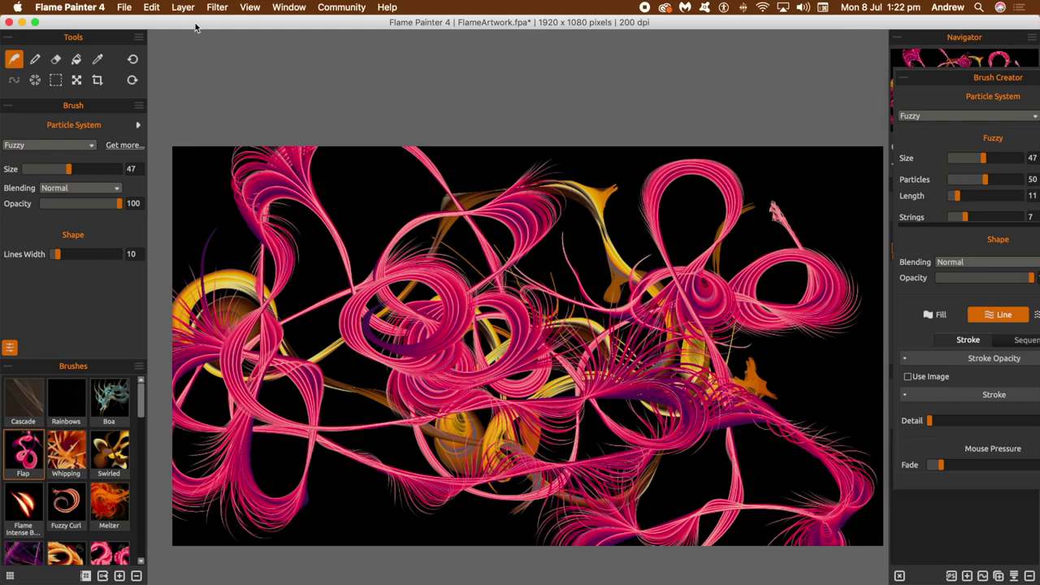
Open and dismiss the View menu without changes, then begin switching applications
{"action": "left_click", "coordinate": [248, 8]}
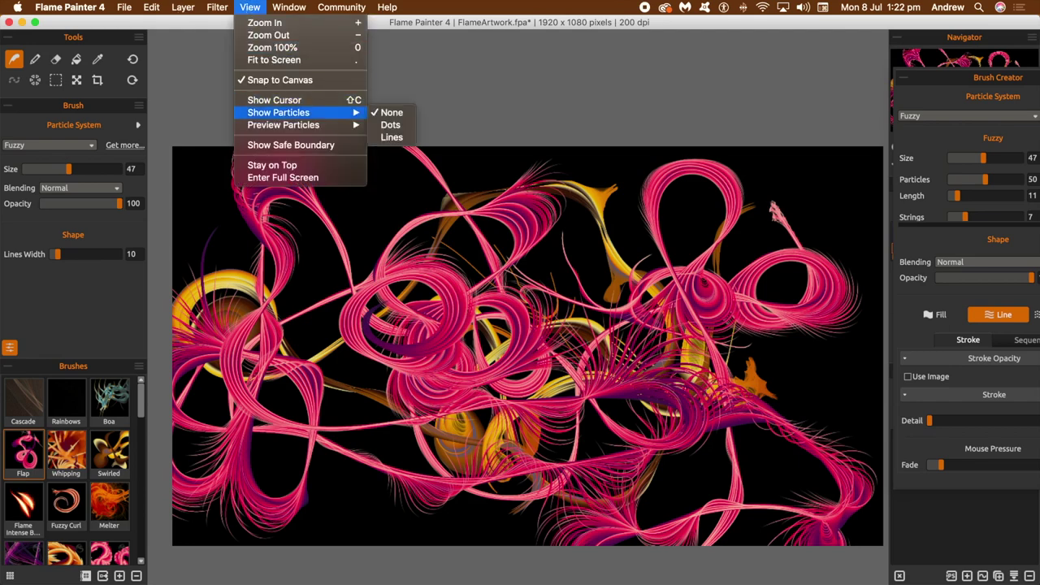
{"action": "mouse_move", "coordinate": [278, 112]}
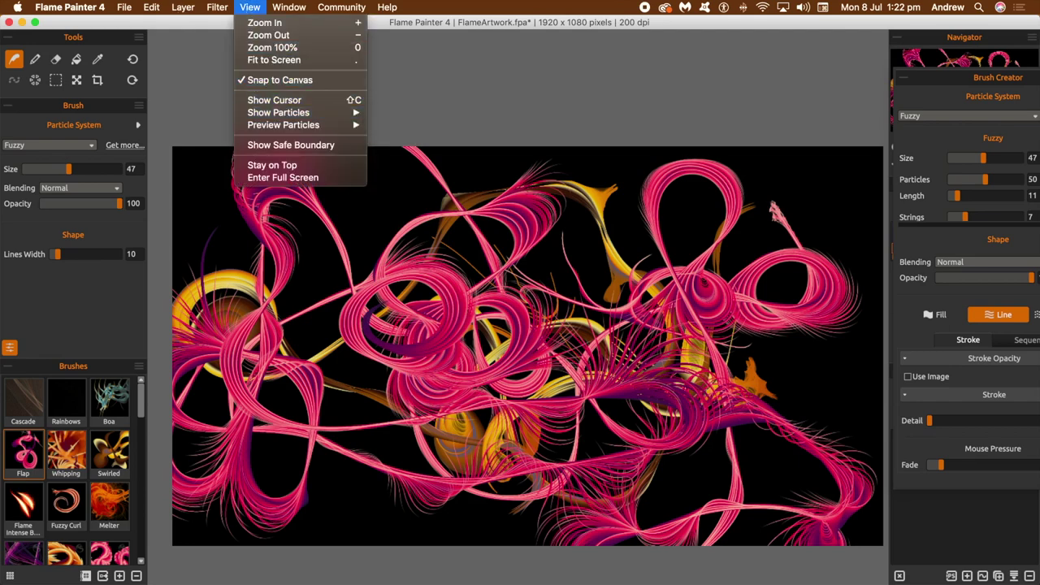
{"action": "left_click", "coordinate": [426, 10]}
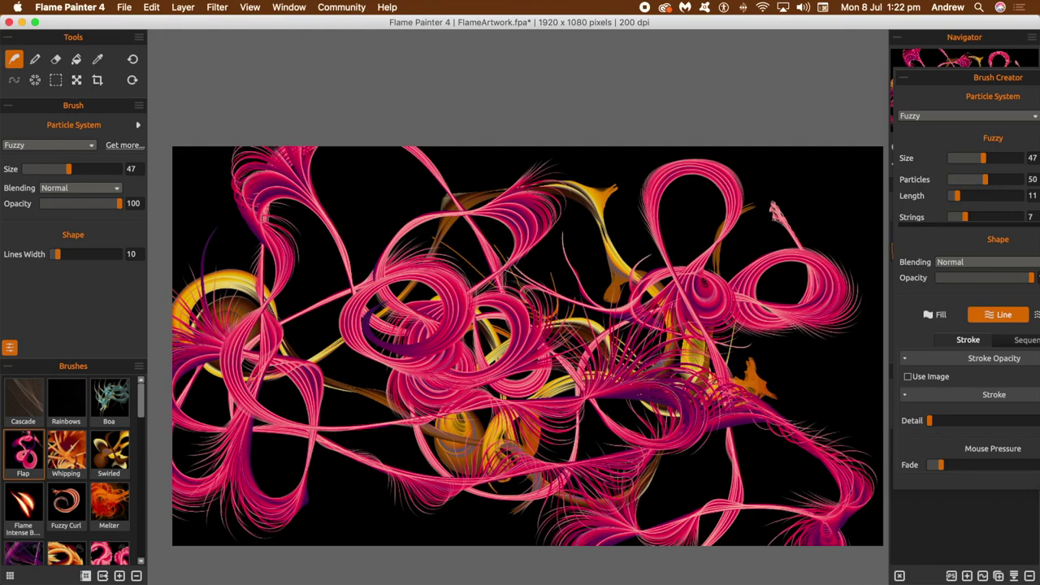
{"action": "key", "text": "super+Tab"}
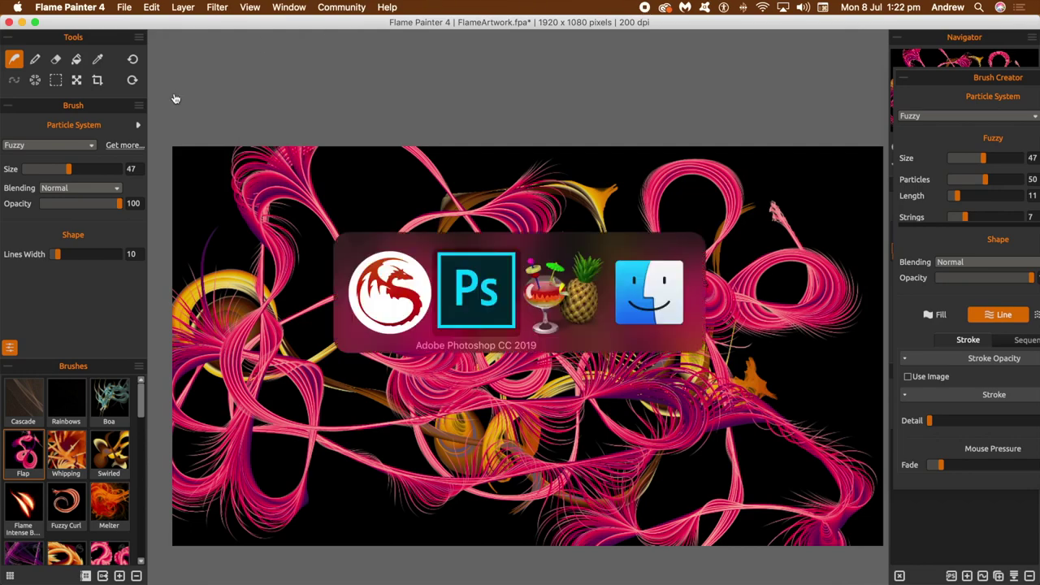
In HandBrake, load flame 1.mov from the Desktop as the source, then return to Photoshop
{"action": "key", "text": "super+Tab"}
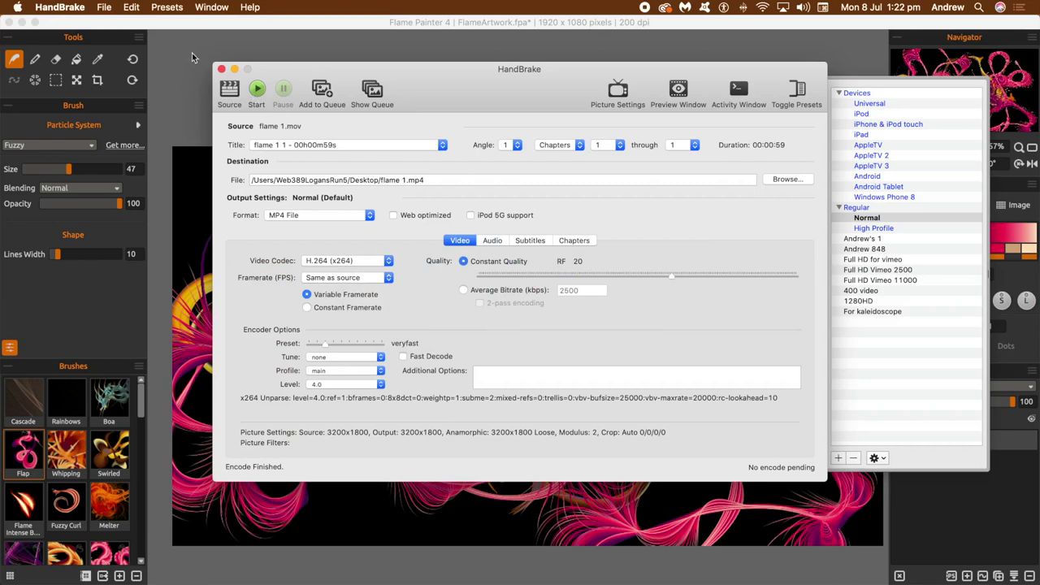
{"action": "left_click", "coordinate": [230, 91]}
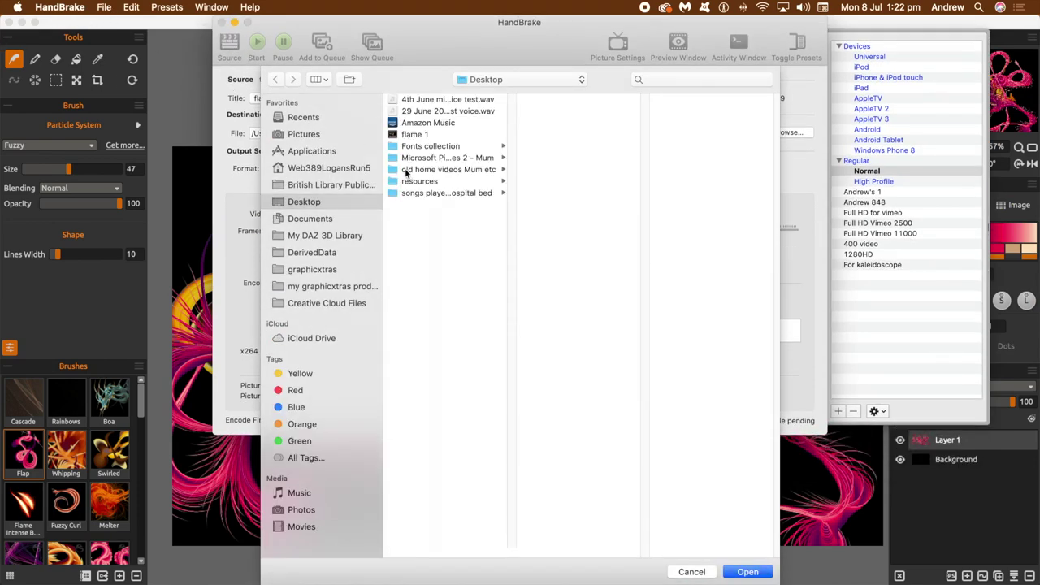
{"action": "left_click", "coordinate": [427, 136]}
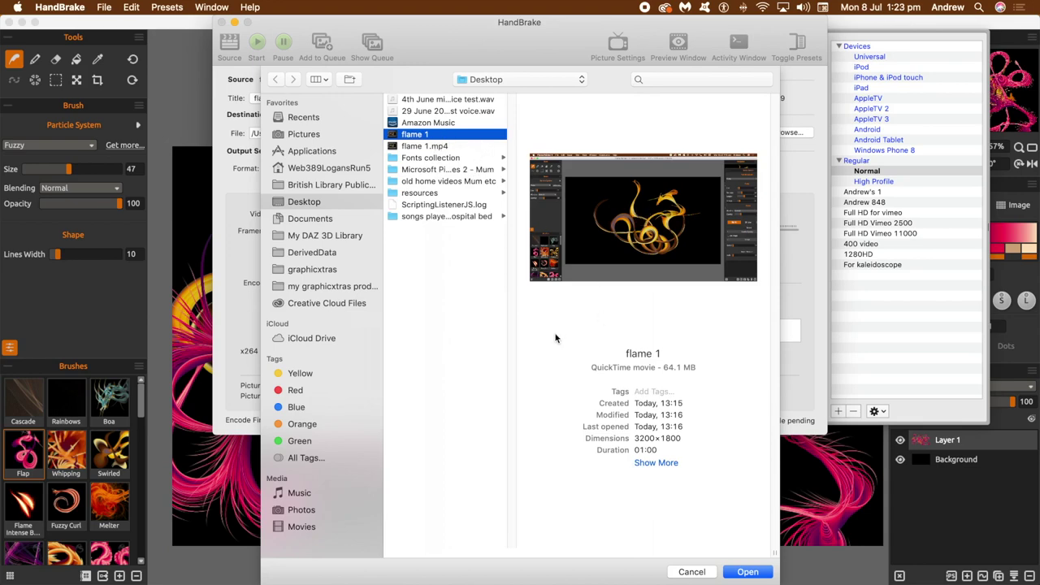
{"action": "left_click", "coordinate": [740, 573]}
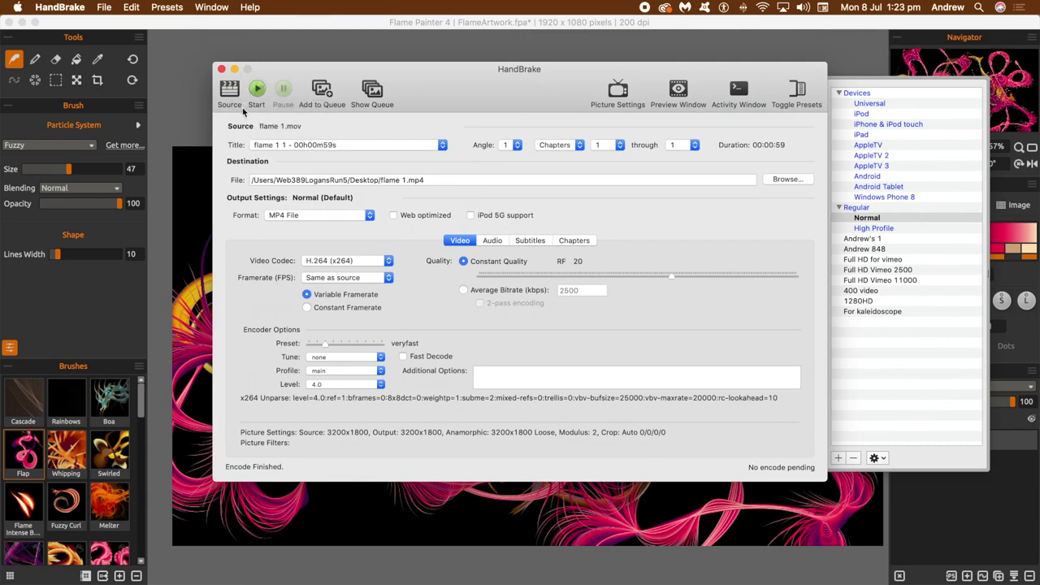
{"action": "key", "text": "super+Tab"}
{"action": "key", "text": "super+Tab"}
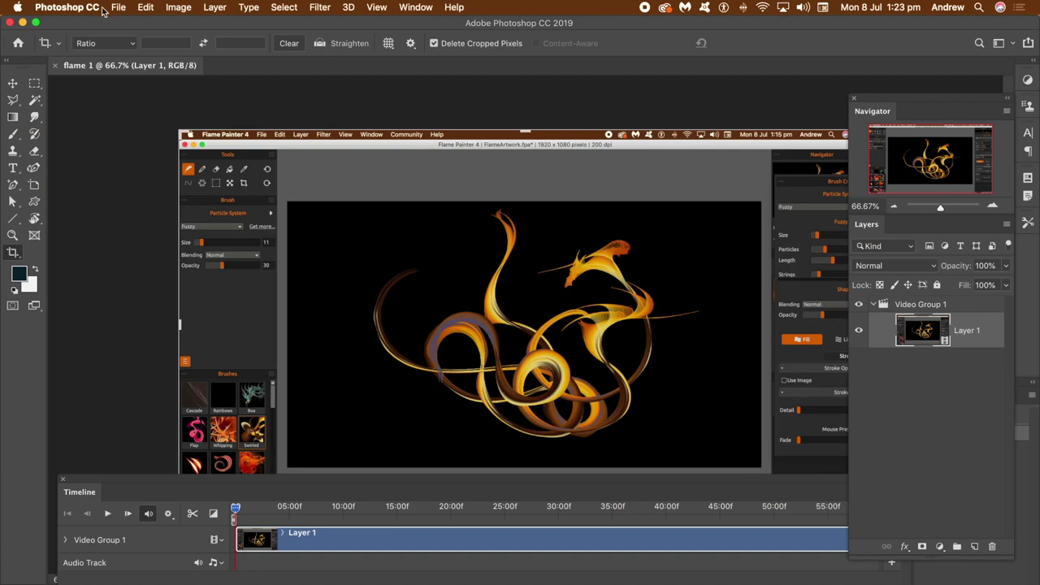
Crop the video frame down to the black canvas area
{"action": "left_click", "coordinate": [118, 7]}
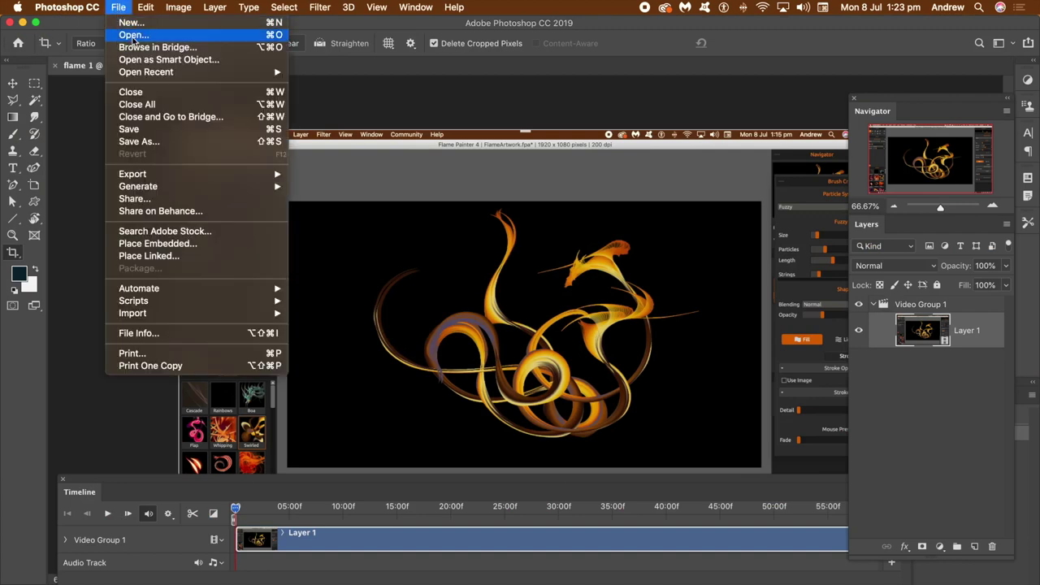
{"action": "left_click", "coordinate": [558, 70]}
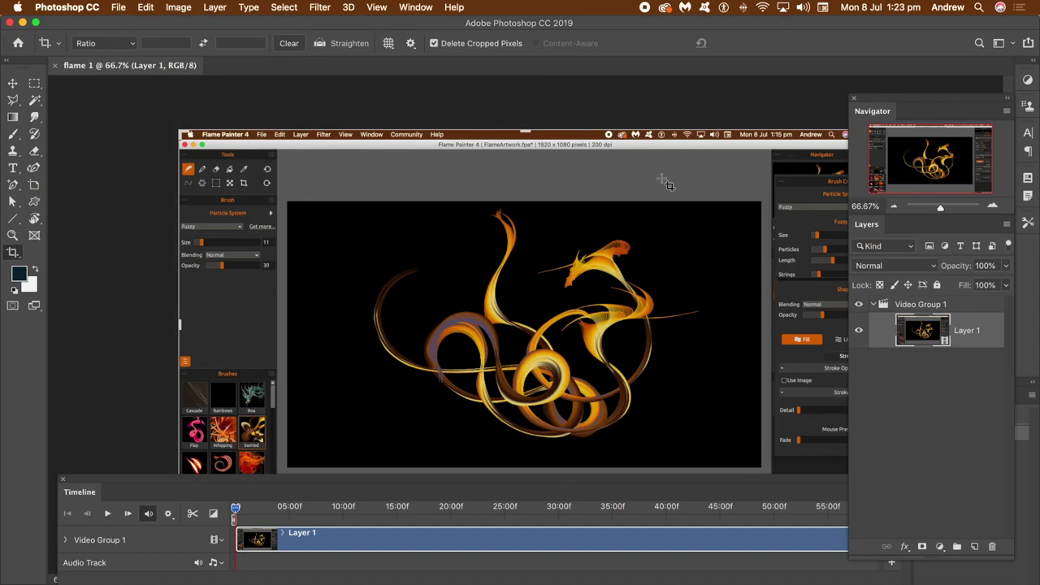
{"action": "left_click", "coordinate": [14, 254]}
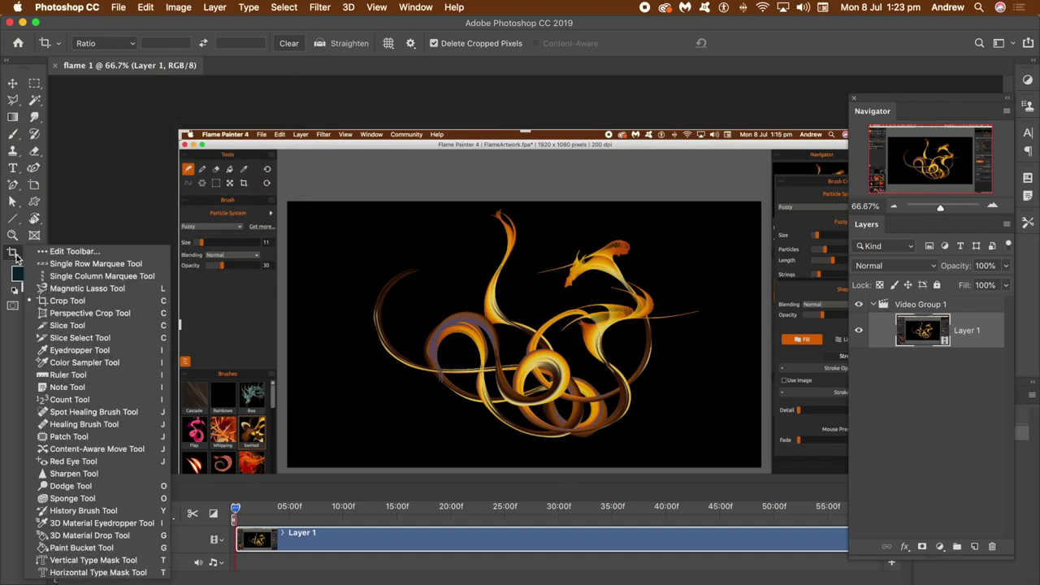
{"action": "left_click", "coordinate": [101, 302]}
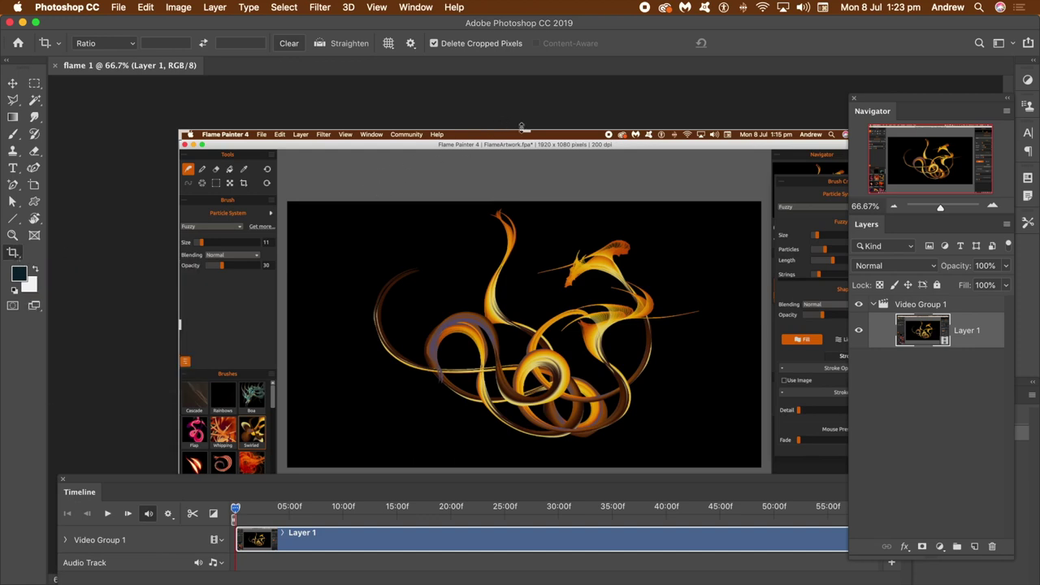
{"action": "left_click_drag", "start_coordinate": [943, 211], "coordinate": [940, 209]}
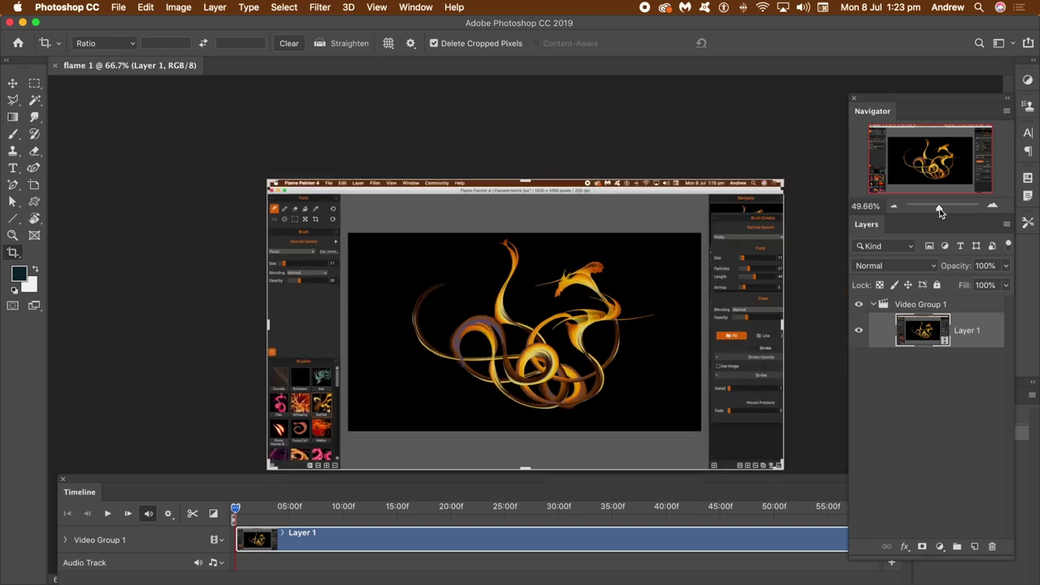
{"action": "mouse_move", "coordinate": [267, 182]}
{"action": "left_mouse_down"}
{"action": "mouse_move", "coordinate": [308, 199]}
{"action": "mouse_move", "coordinate": [279, 186]}
{"action": "left_mouse_up"}
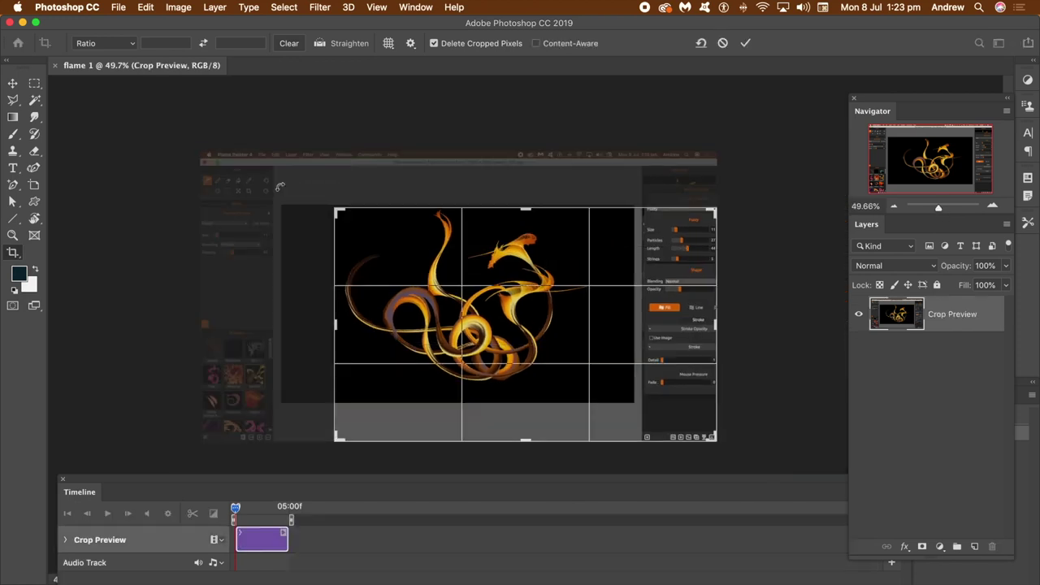
{"action": "left_click_drag", "start_coordinate": [365, 231], "coordinate": [413, 239]}
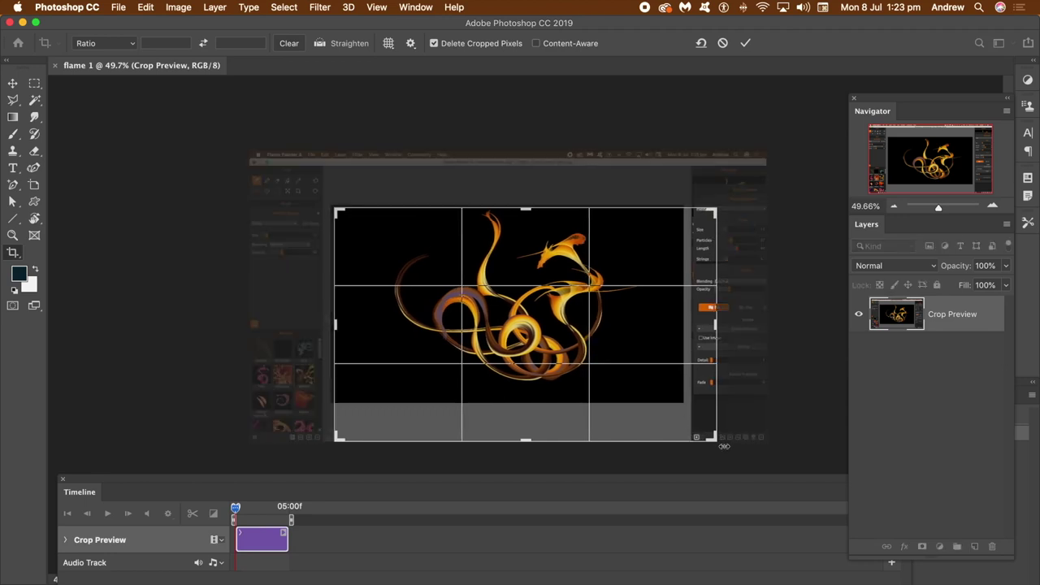
{"action": "left_click_drag", "start_coordinate": [724, 447], "coordinate": [697, 418]}
{"action": "key", "text": "Return"}
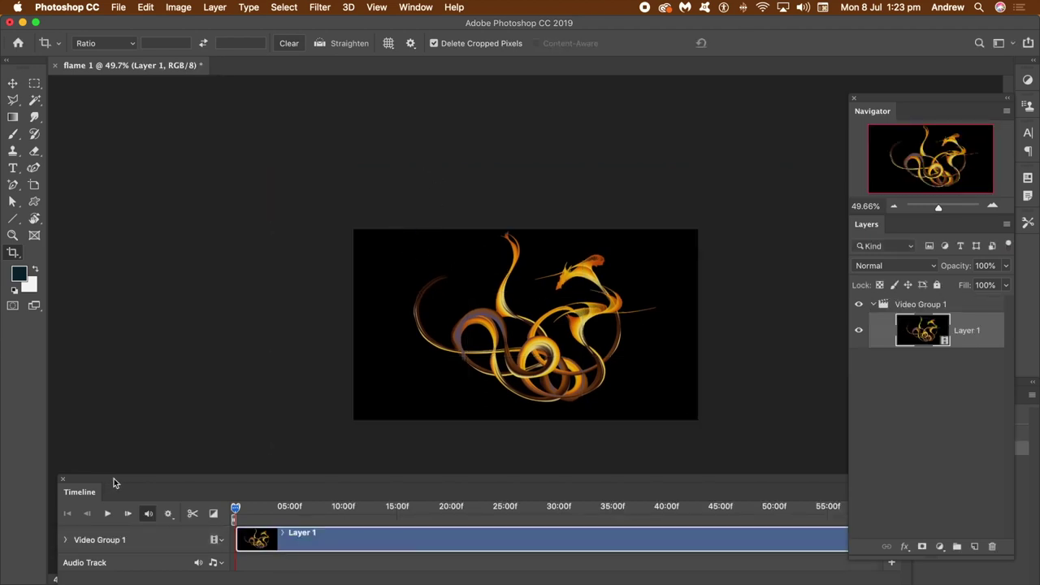
Glance at the Window menu, then play the timeline forward to a later frame
{"action": "left_click", "coordinate": [413, 8]}
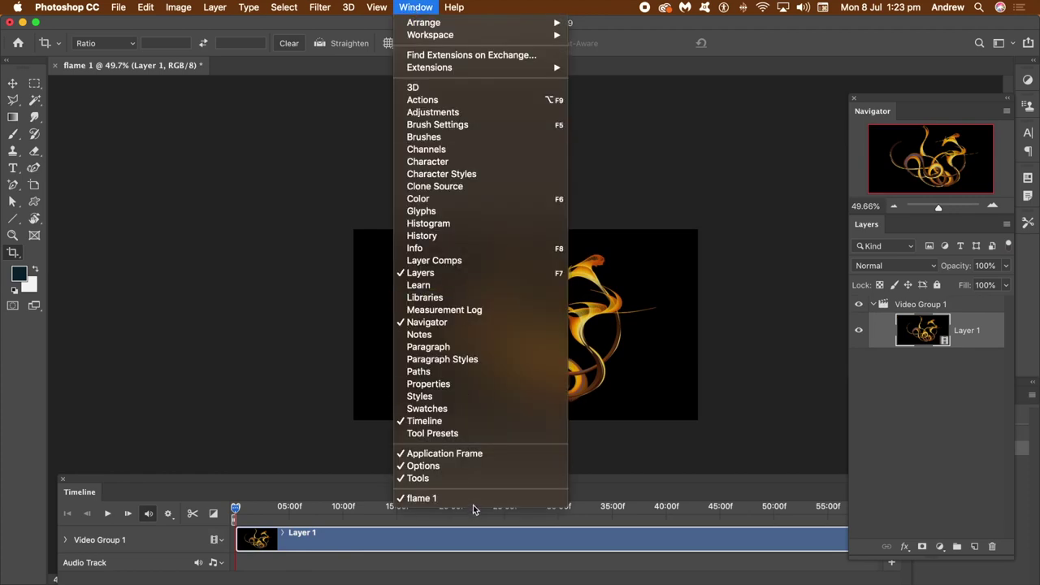
{"action": "key", "text": "Escape"}
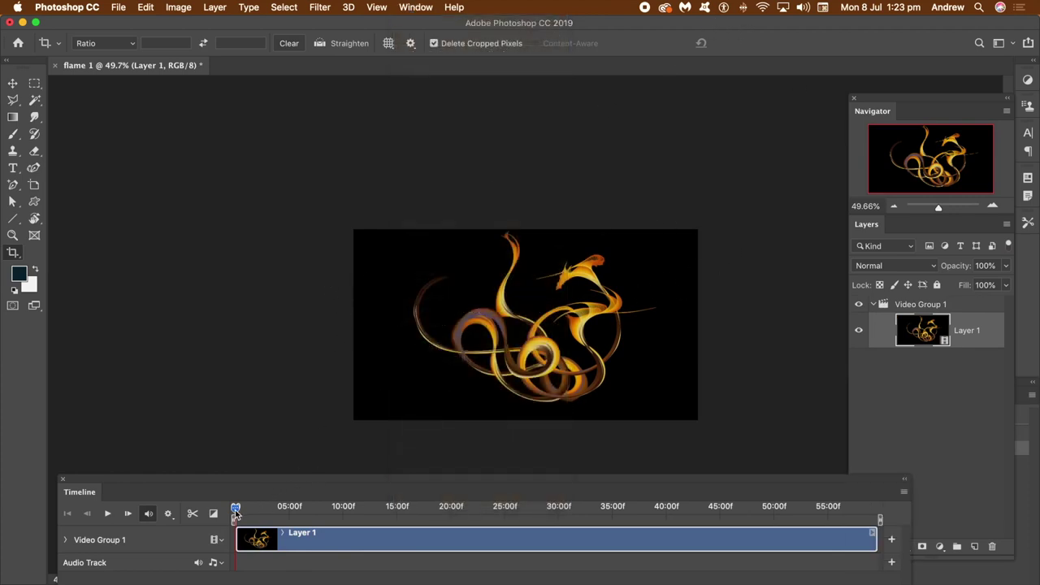
{"action": "key", "text": "space"}
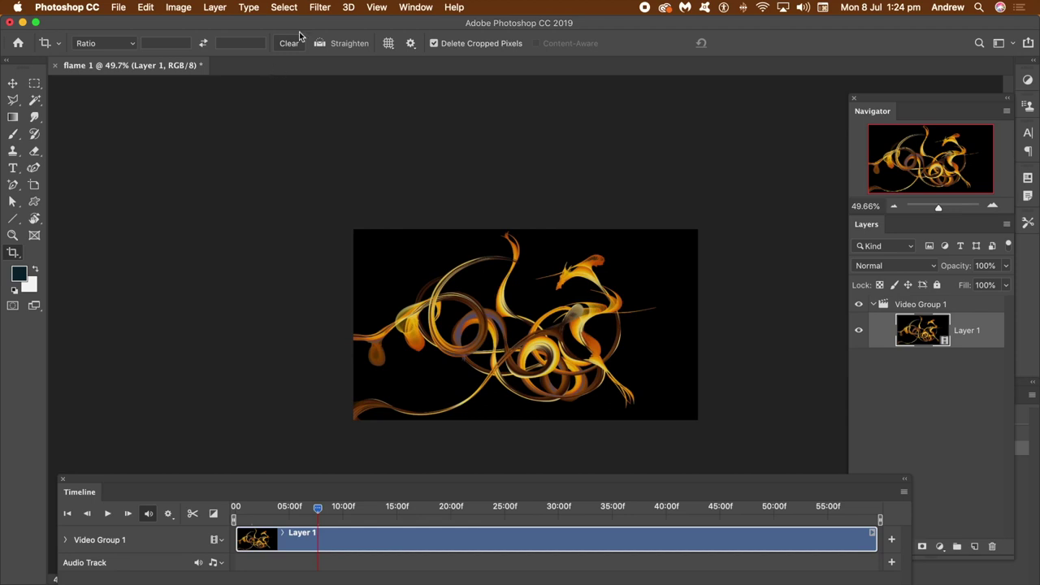
Convert the video layer to a smart object
{"action": "left_click", "coordinate": [216, 8]}
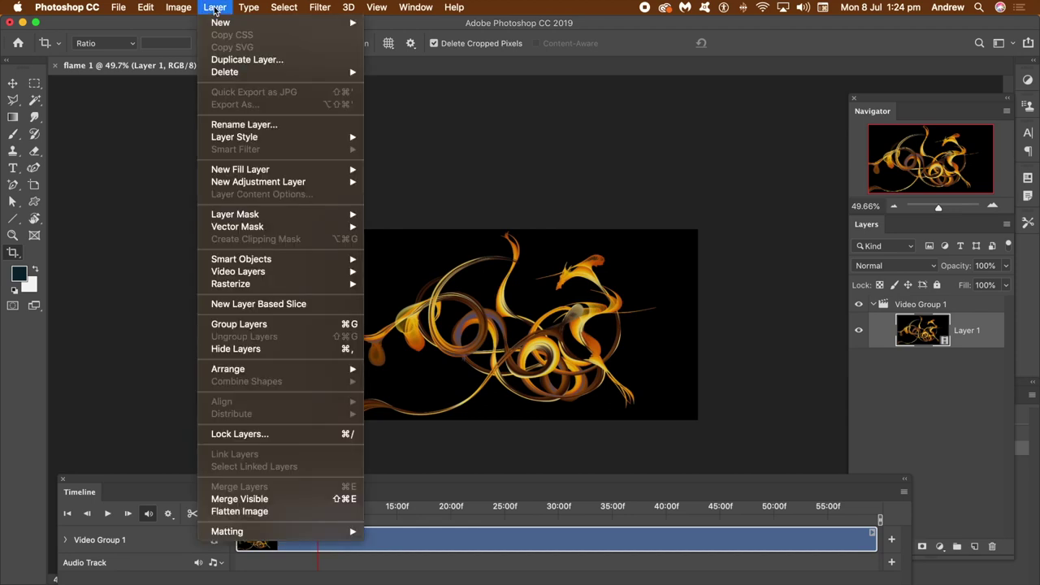
{"action": "mouse_move", "coordinate": [235, 265]}
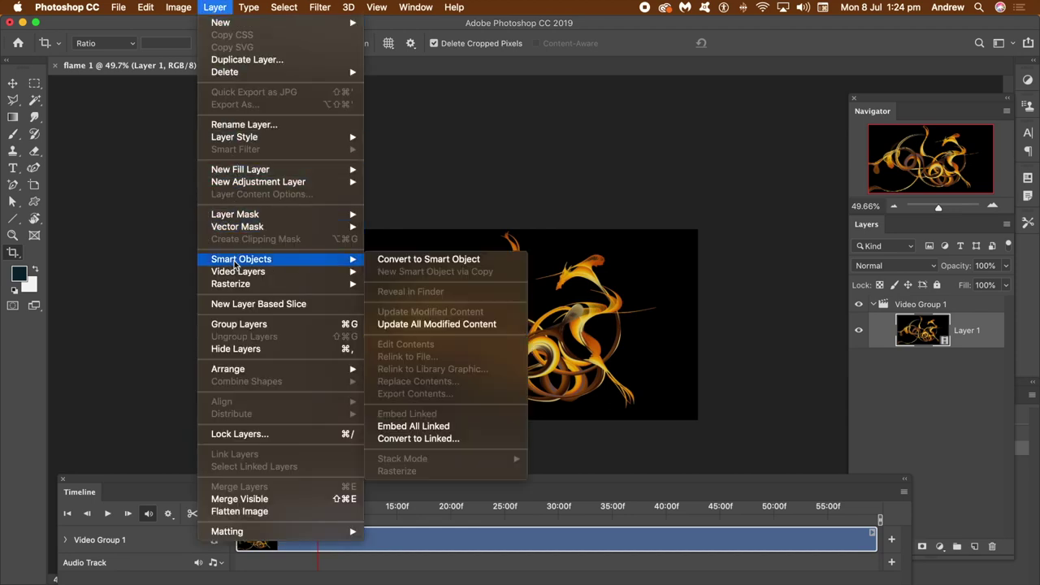
{"action": "left_click", "coordinate": [413, 260]}
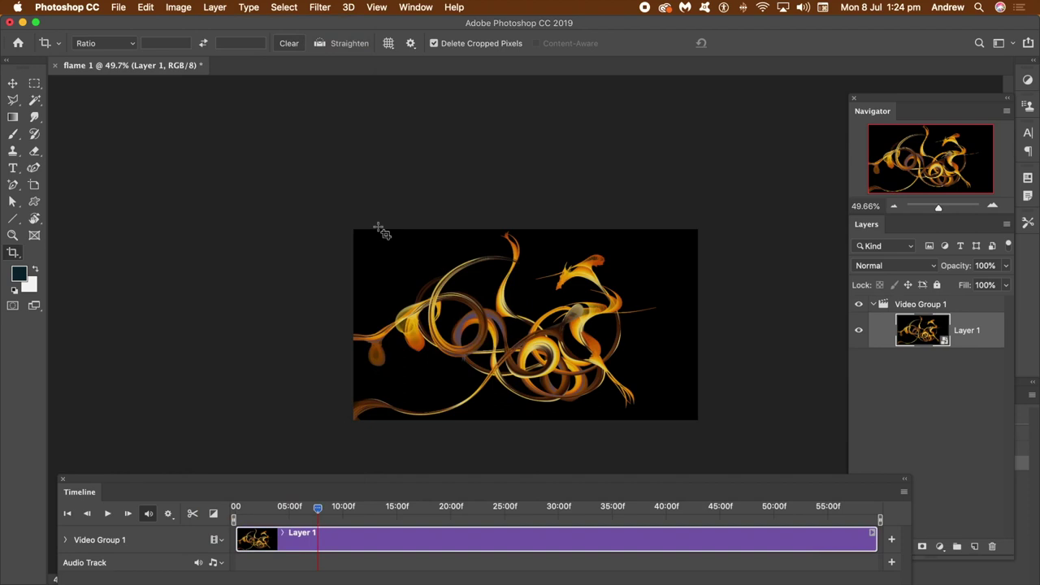
Apply Levels with the white input lowered to 189 to brighten the flames
{"action": "left_click", "coordinate": [179, 7]}
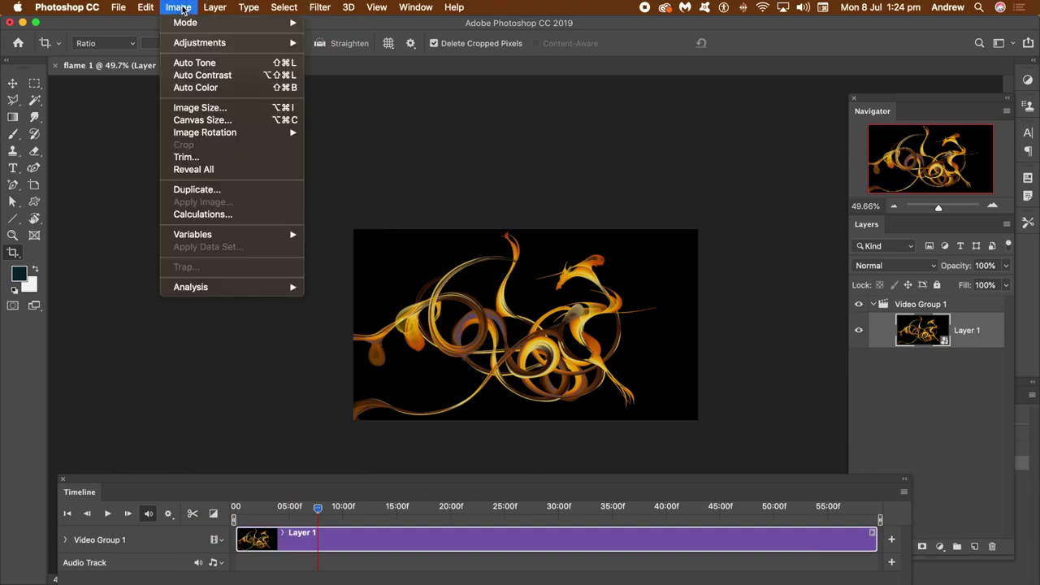
{"action": "mouse_move", "coordinate": [193, 45]}
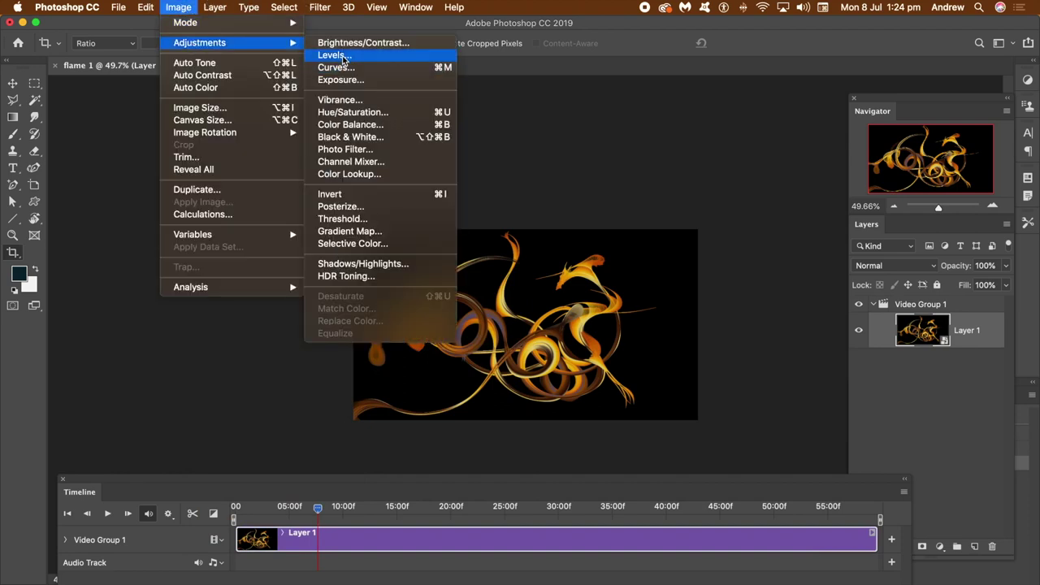
{"action": "left_click", "coordinate": [343, 55]}
{"action": "left_click_drag", "start_coordinate": [566, 269], "coordinate": [472, 271]}
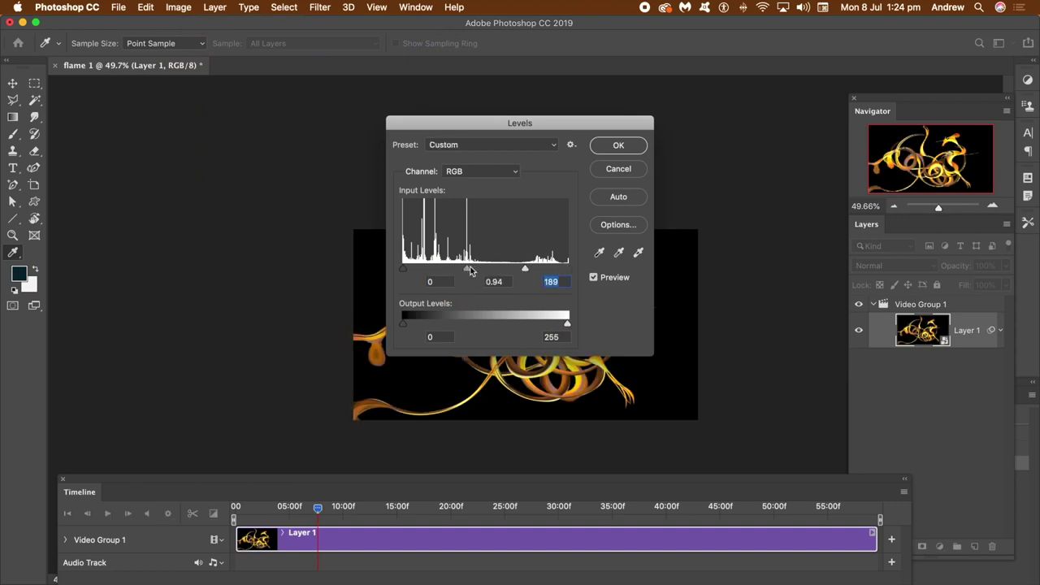
{"action": "left_click", "coordinate": [613, 147]}
{"action": "key", "text": "c"}
Apply Vibrance with vibrance +32 and saturation raised to +70
{"action": "left_click", "coordinate": [178, 7]}
{"action": "mouse_move", "coordinate": [203, 42]}
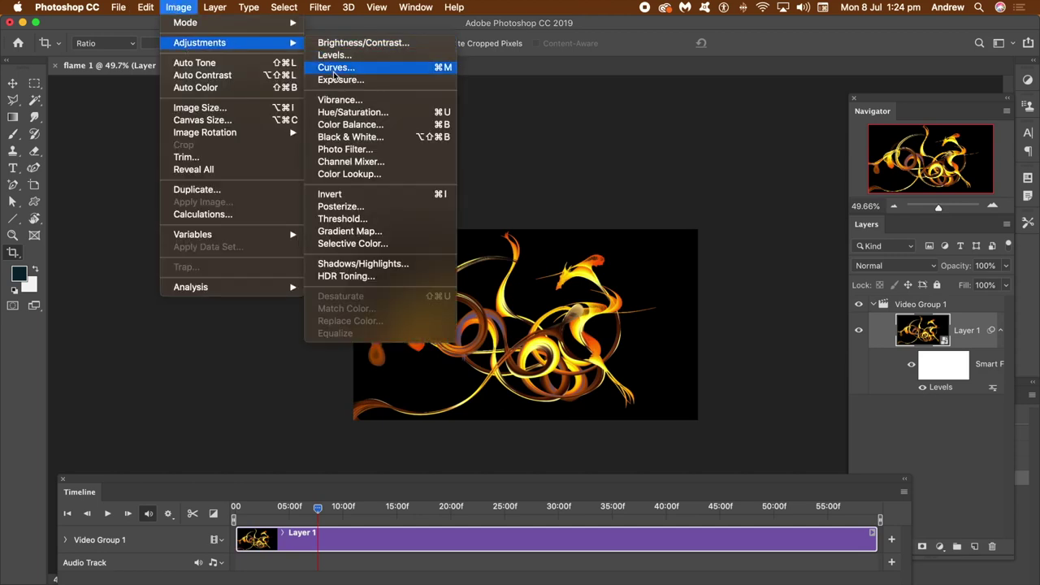
{"action": "left_click", "coordinate": [340, 99]}
{"action": "left_click", "coordinate": [511, 213]}
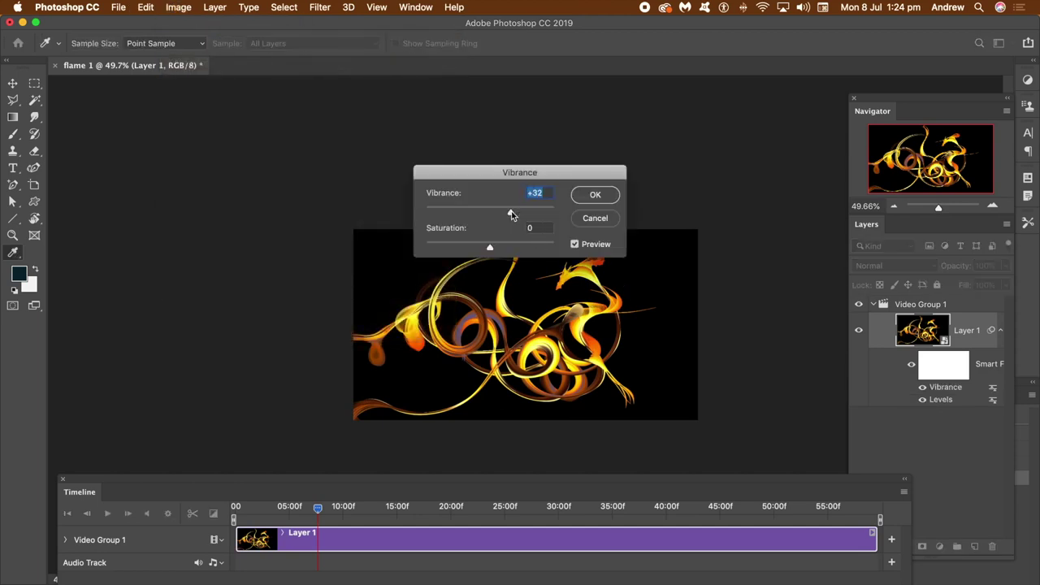
{"action": "left_click", "coordinate": [518, 247]}
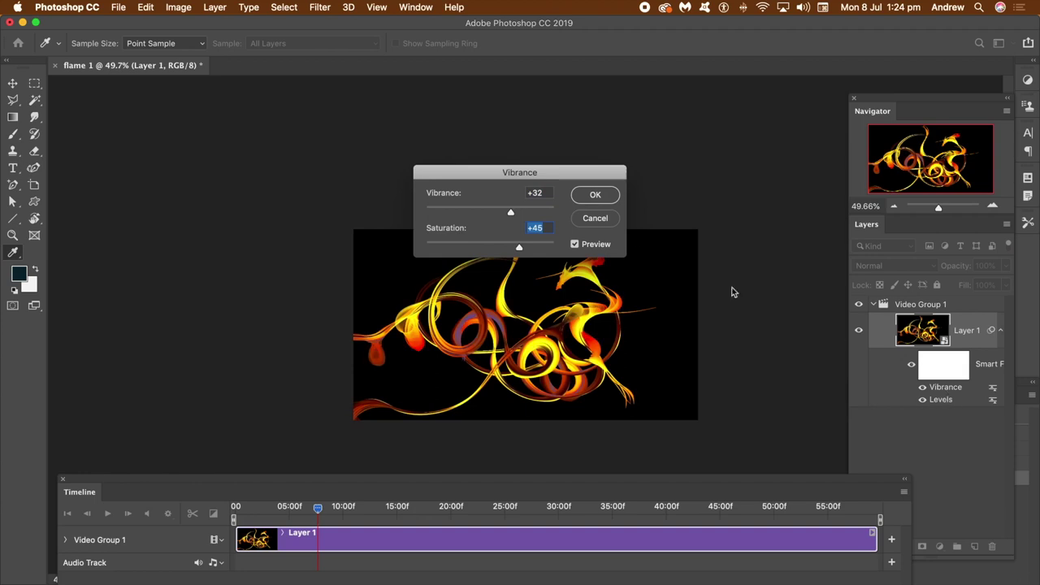
{"action": "left_click_drag", "start_coordinate": [521, 250], "coordinate": [534, 248]}
{"action": "left_click", "coordinate": [595, 197]}
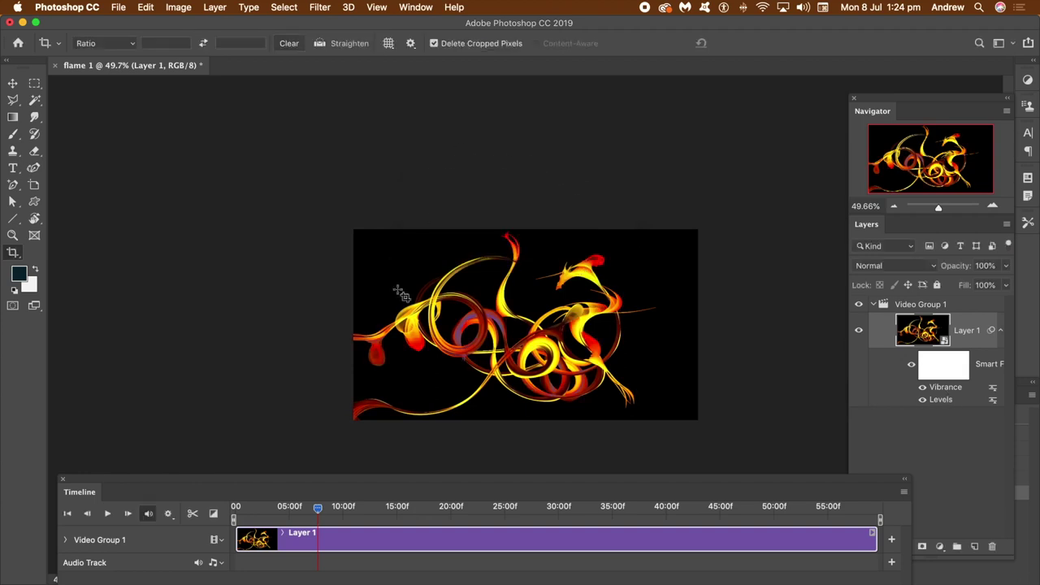
Apply the Filter > Stylize > Oil Paint filter with its default settings
{"action": "left_click", "coordinate": [319, 8]}
{"action": "mouse_move", "coordinate": [345, 249]}
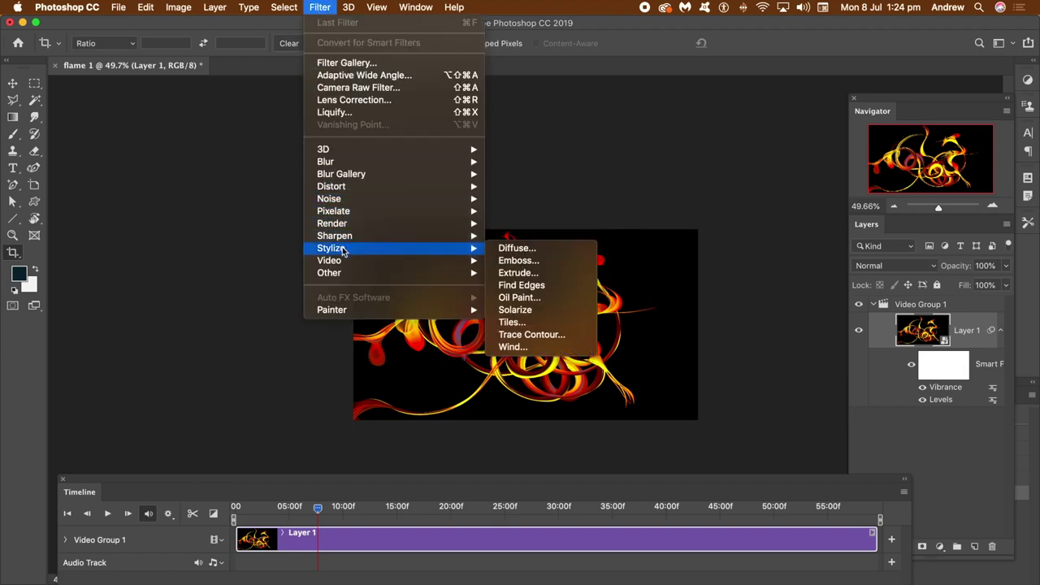
{"action": "left_click", "coordinate": [533, 302]}
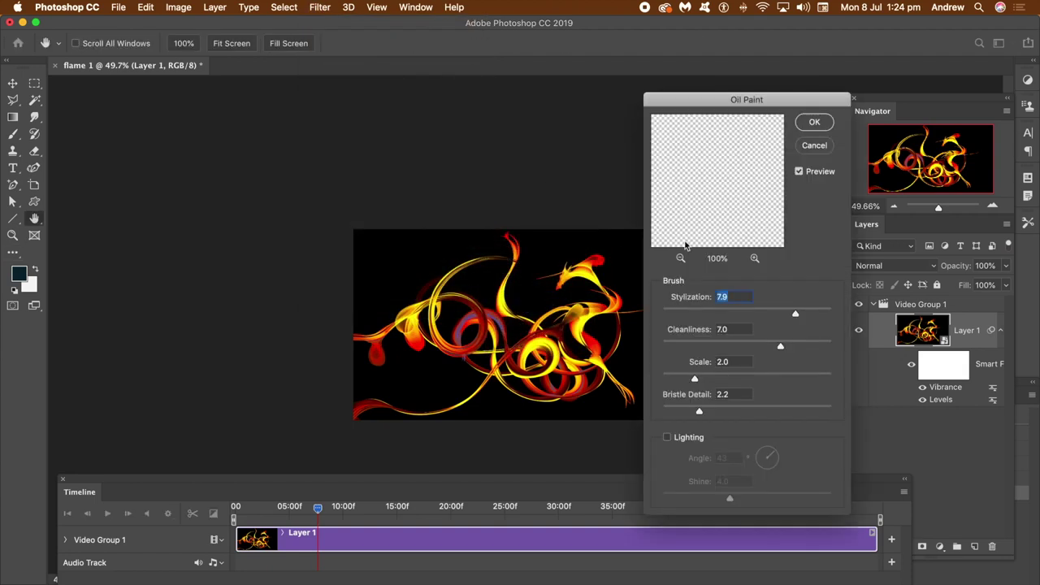
{"action": "left_click", "coordinate": [815, 122]}
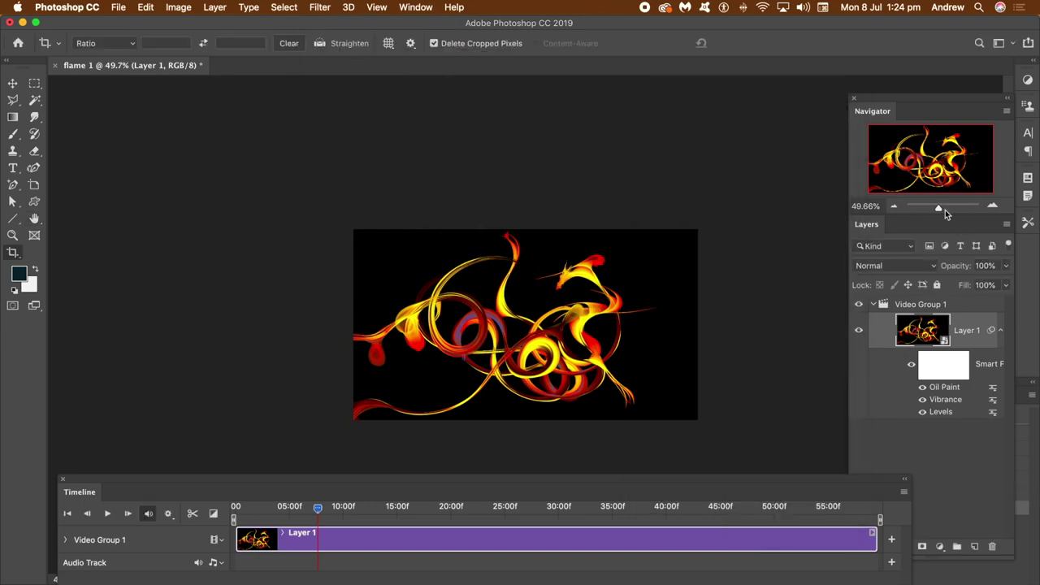
Zoom to about 135% and move the playhead to a later frame
{"action": "left_click_drag", "start_coordinate": [940, 208], "coordinate": [945, 208]}
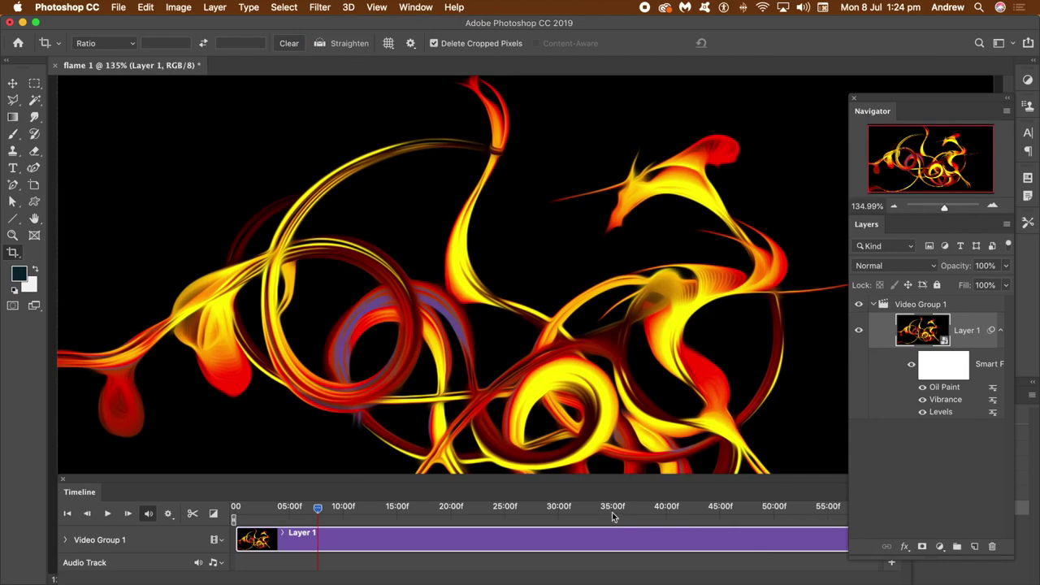
{"action": "left_click_drag", "start_coordinate": [627, 482], "coordinate": [653, 512]}
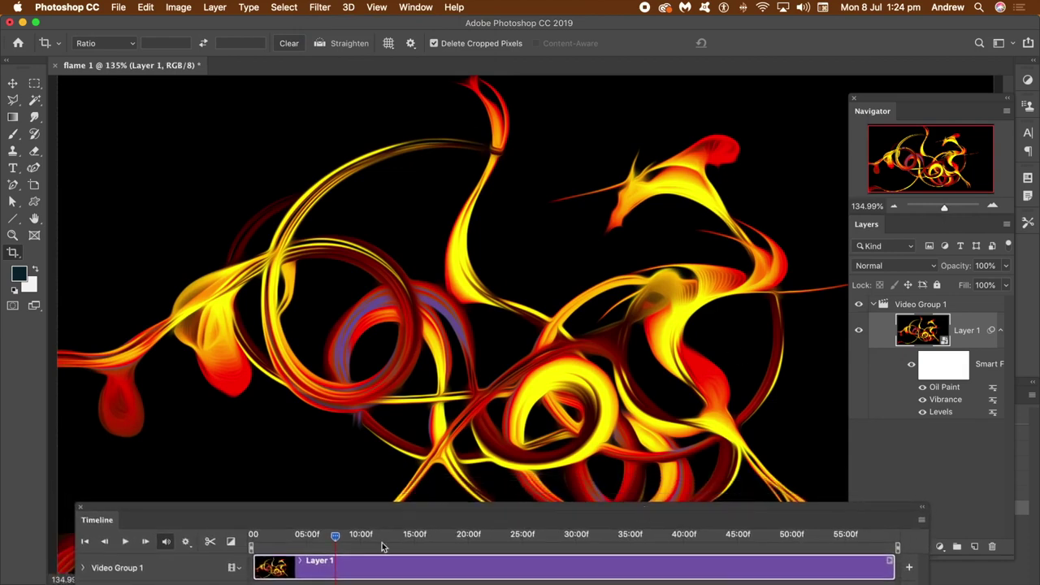
{"action": "left_click", "coordinate": [432, 536]}
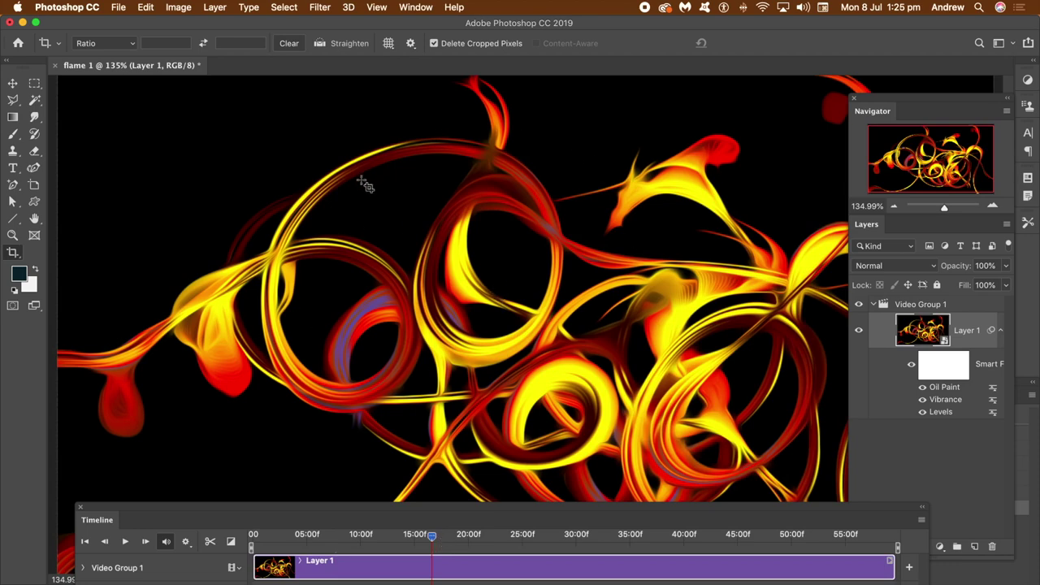
{"action": "left_click", "coordinate": [118, 8]}
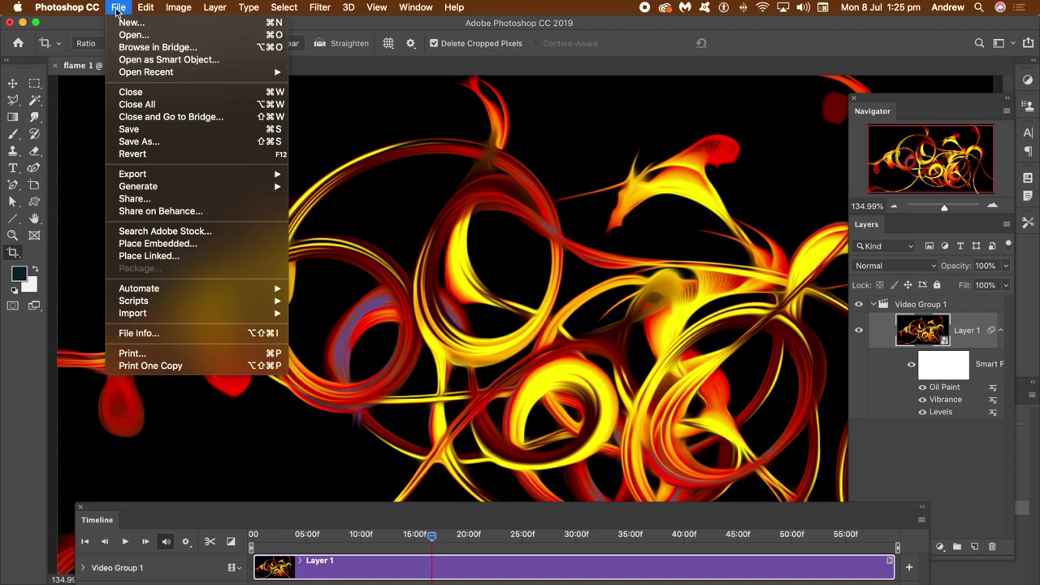
{"action": "mouse_move", "coordinate": [179, 7]}
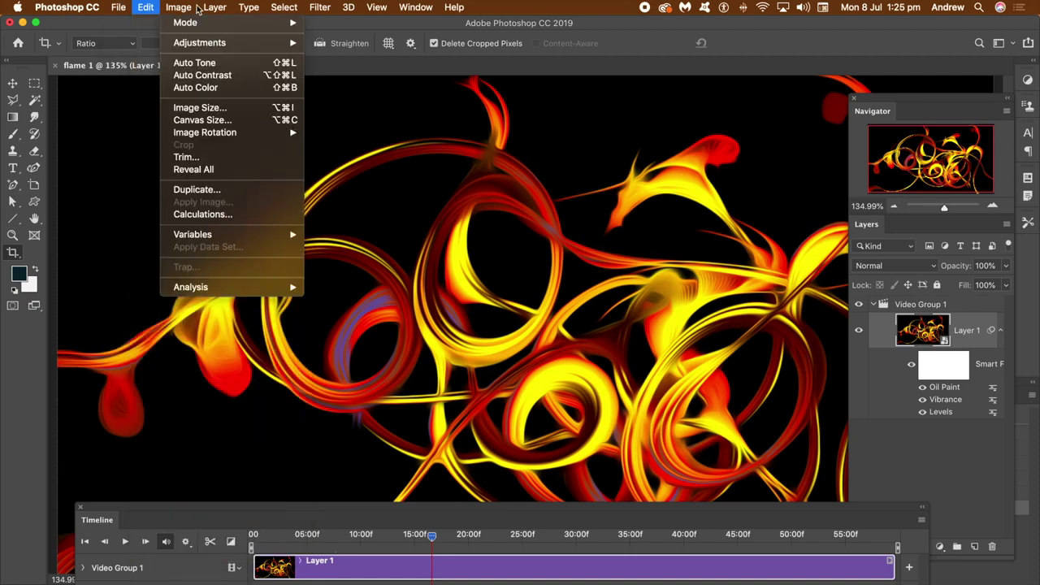
In Image Size, enter width 1920 and height 1080 pixels
{"action": "left_click", "coordinate": [201, 108]}
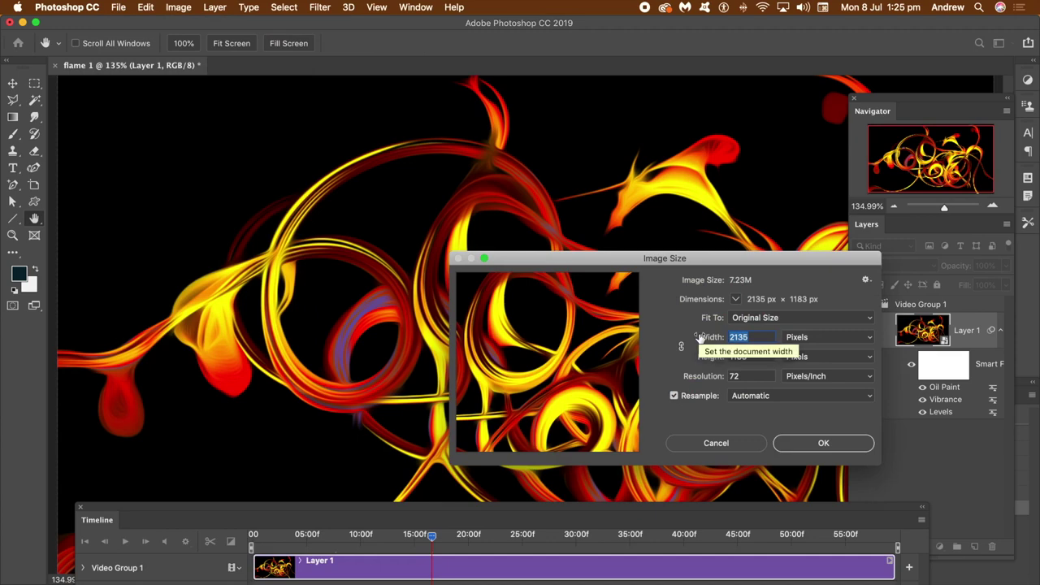
{"action": "type", "text": "1920"}
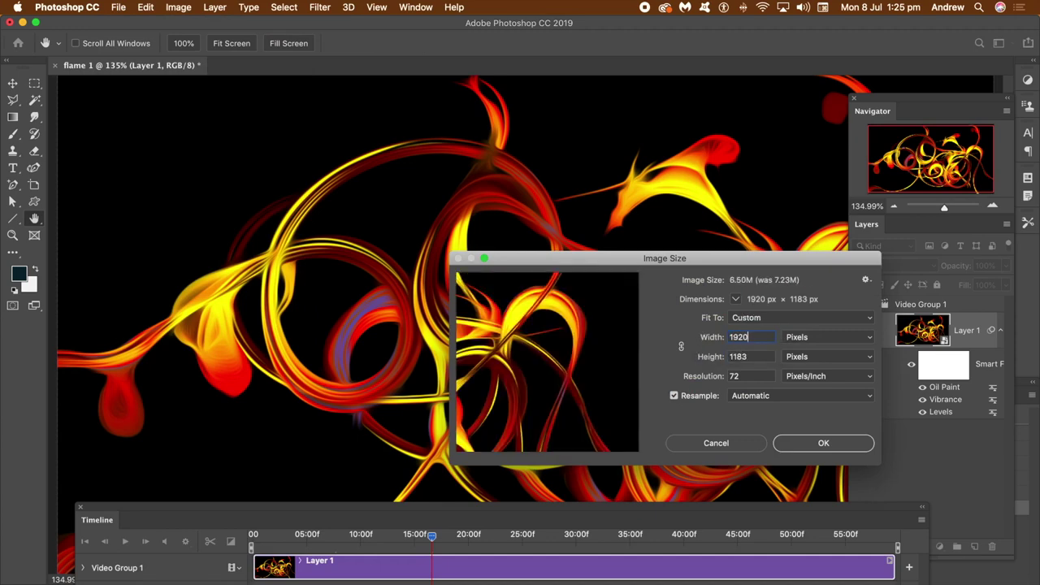
{"action": "key", "text": "Tab"}
{"action": "type", "text": "1080"}
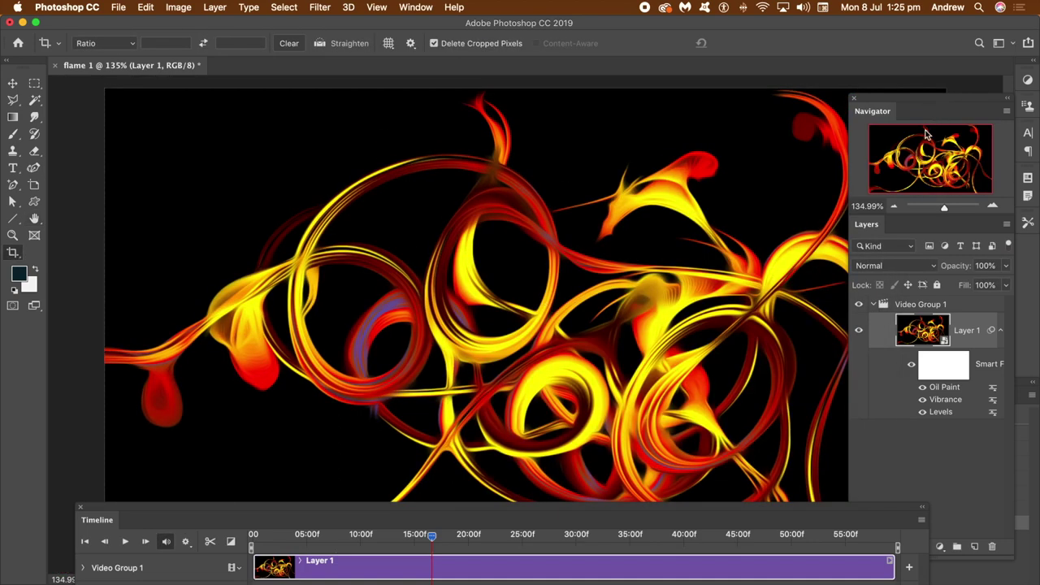
Render the video as H.264 High Quality 1920×1080, renaming the output to flame 2.mp4
{"action": "left_click", "coordinate": [119, 7]}
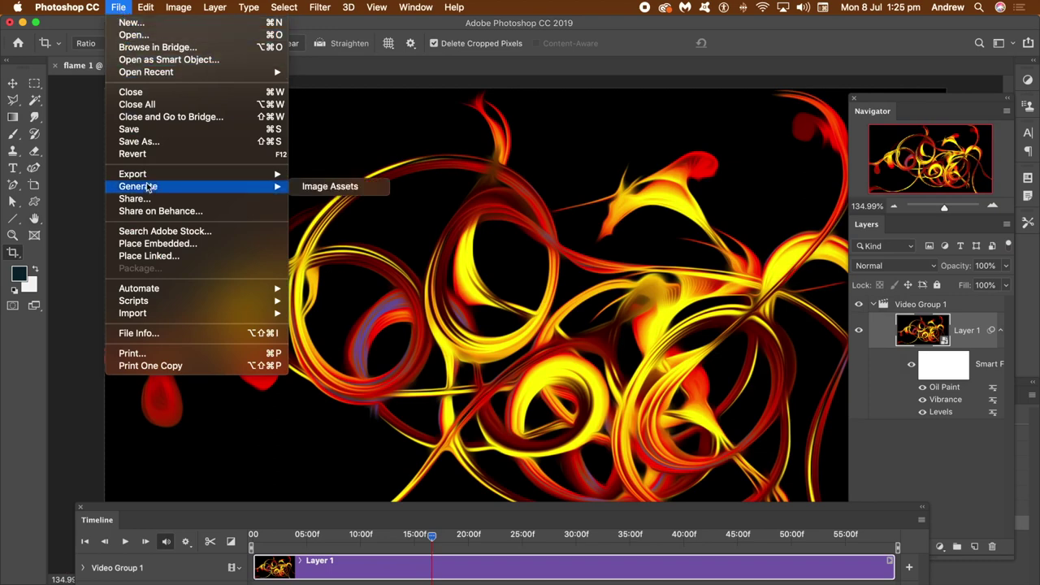
{"action": "mouse_move", "coordinate": [244, 174]}
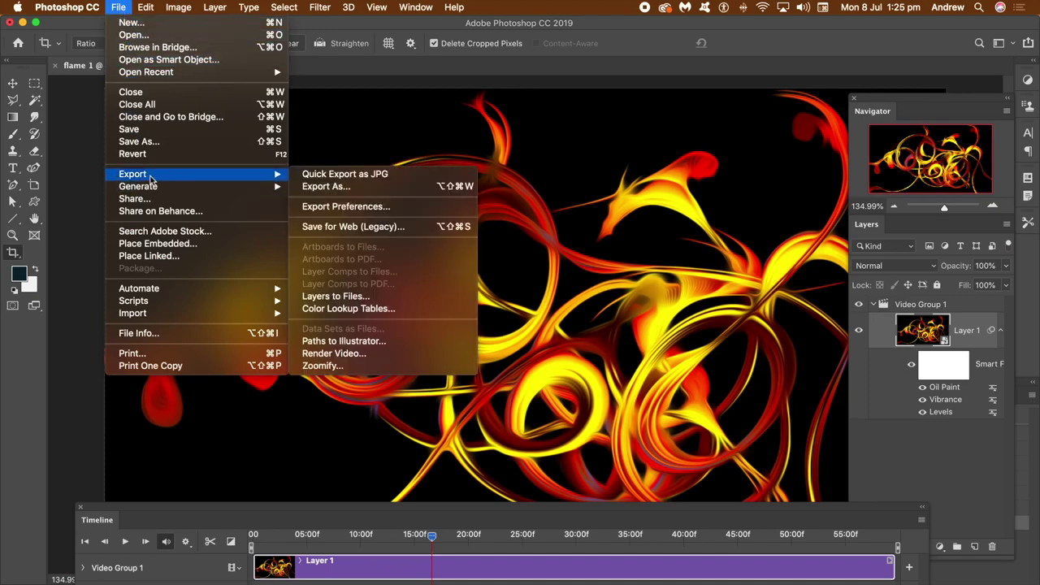
{"action": "left_click", "coordinate": [390, 354]}
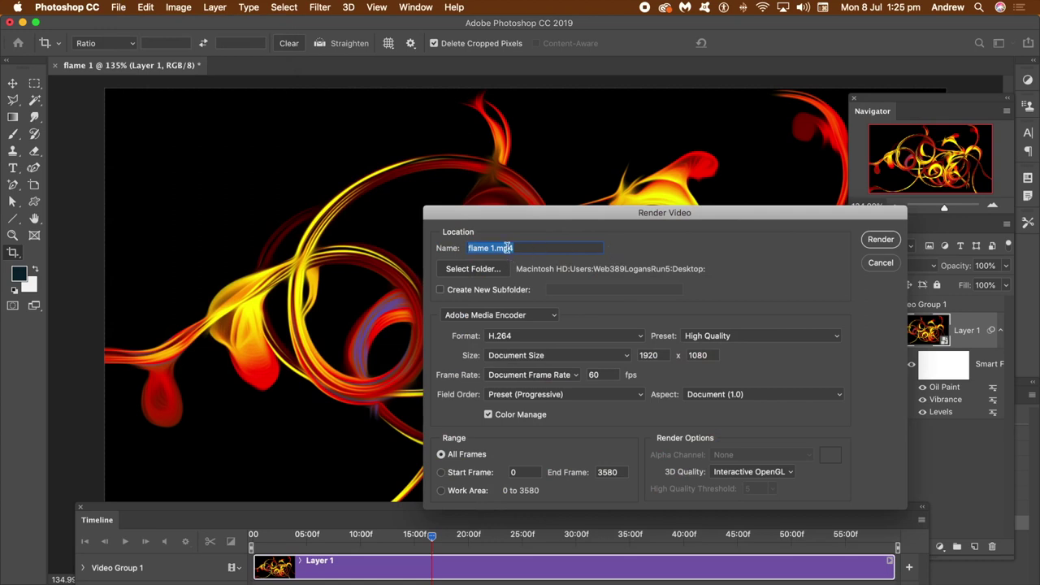
{"action": "left_click", "coordinate": [497, 248]}
{"action": "key", "text": "BackSpace"}
{"action": "type", "text": "2"}
{"action": "left_click", "coordinate": [882, 264]}
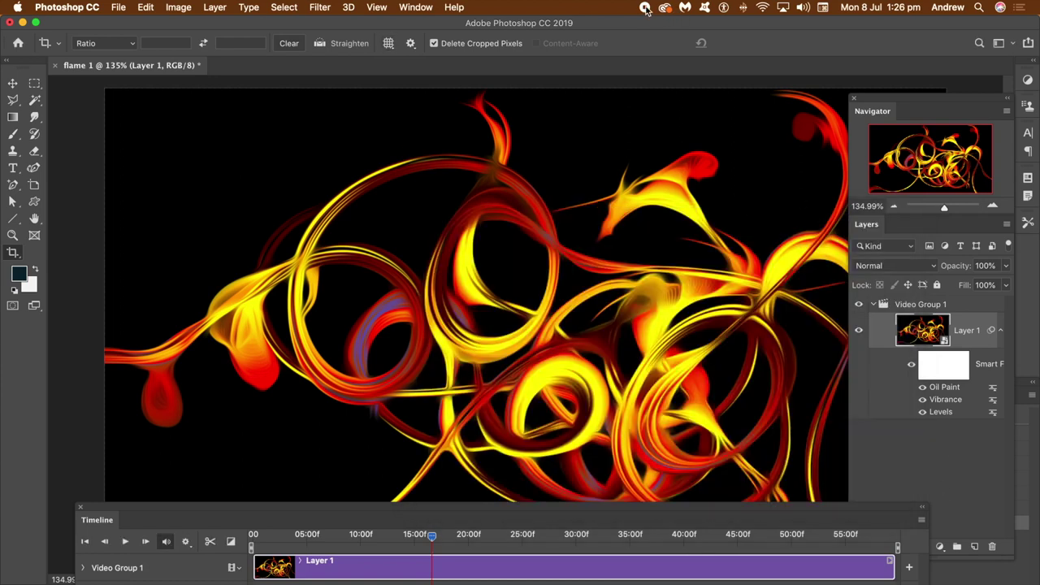